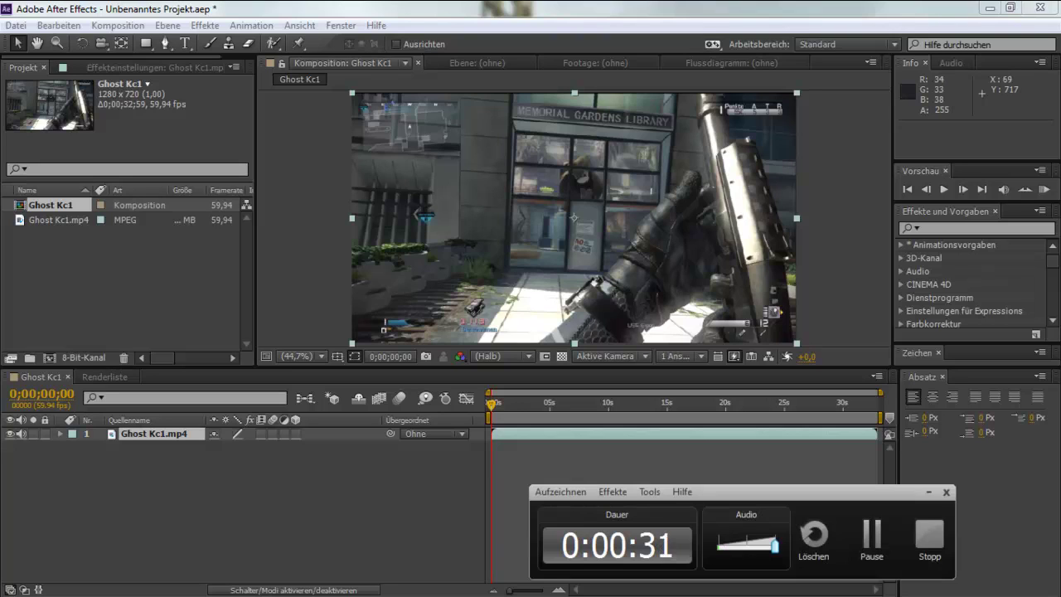
- Enable Cursor anzeigen and then Cursor markieren in the recorder's Effekte > Cursor menu
click(612, 492)
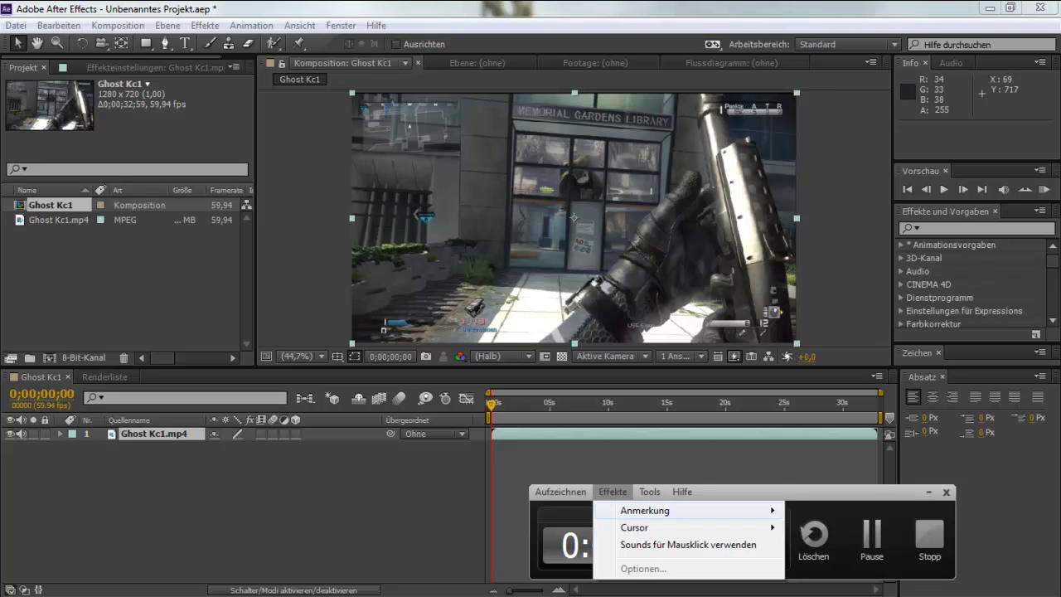
mouse_move(654, 527)
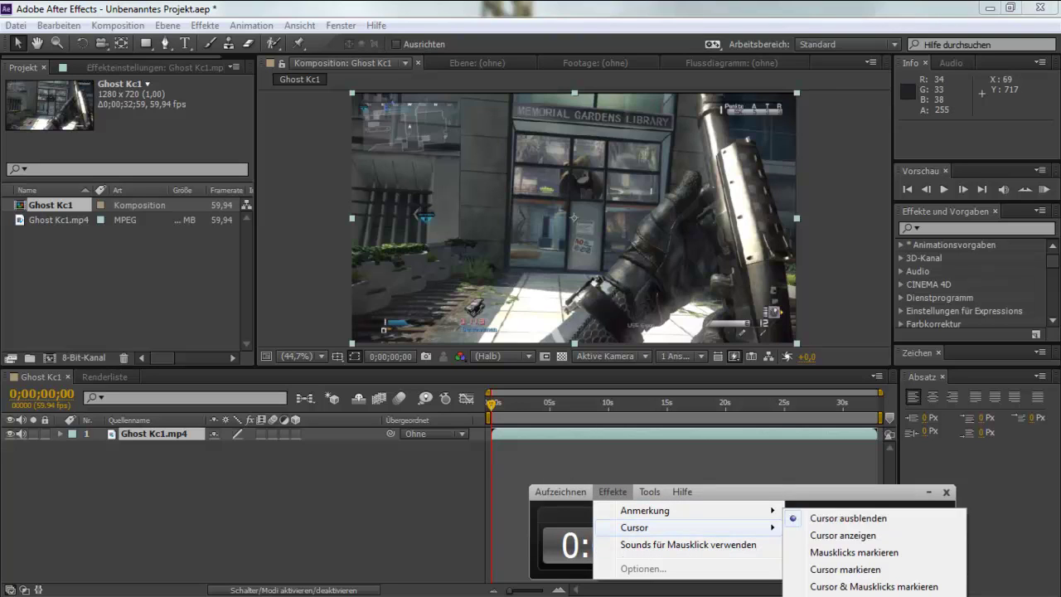
click(842, 534)
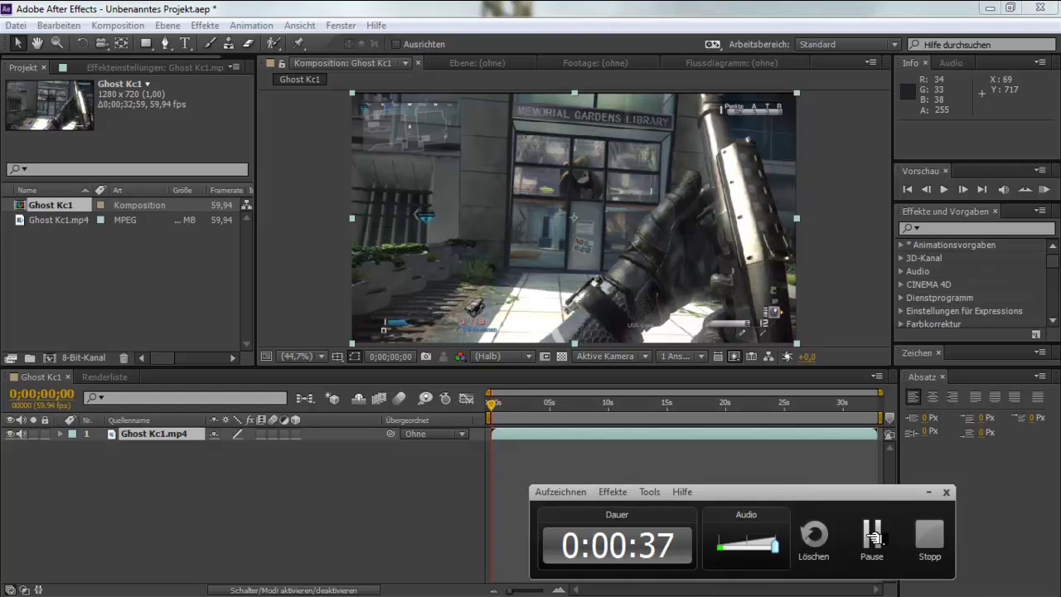
click(612, 491)
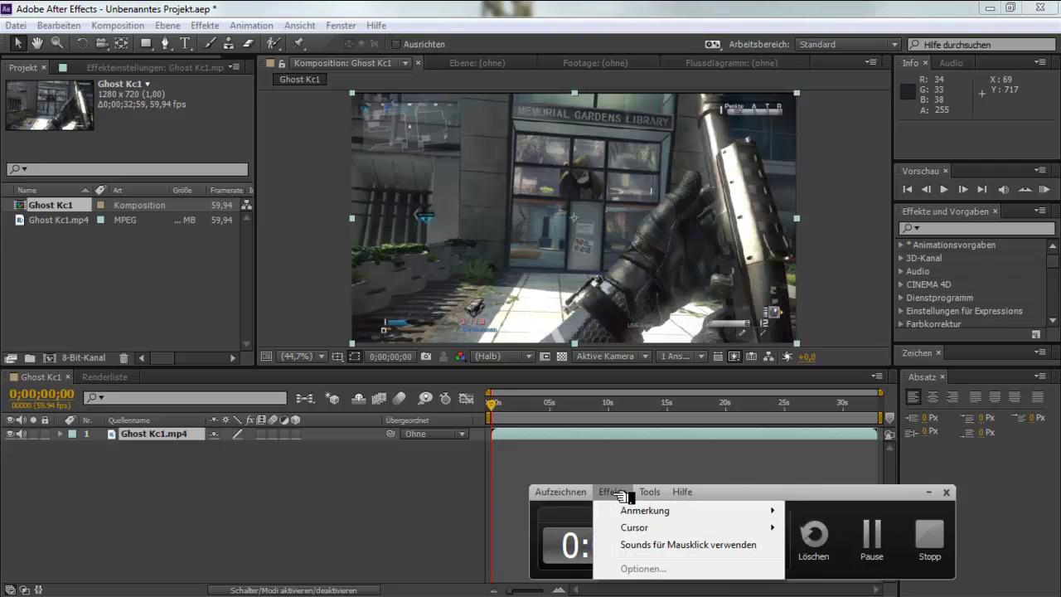
mouse_move(693, 527)
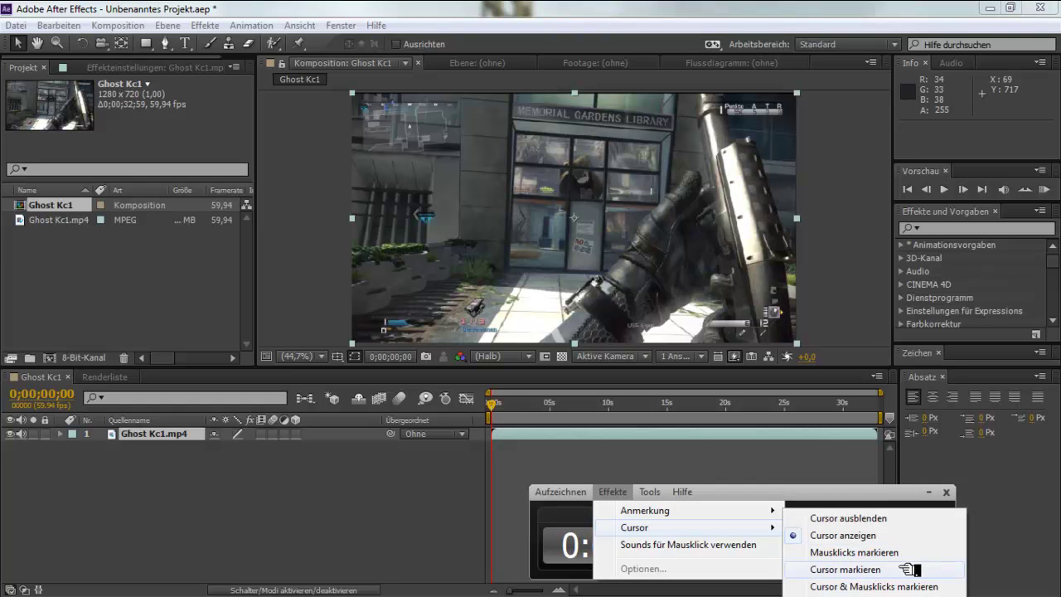
click(845, 569)
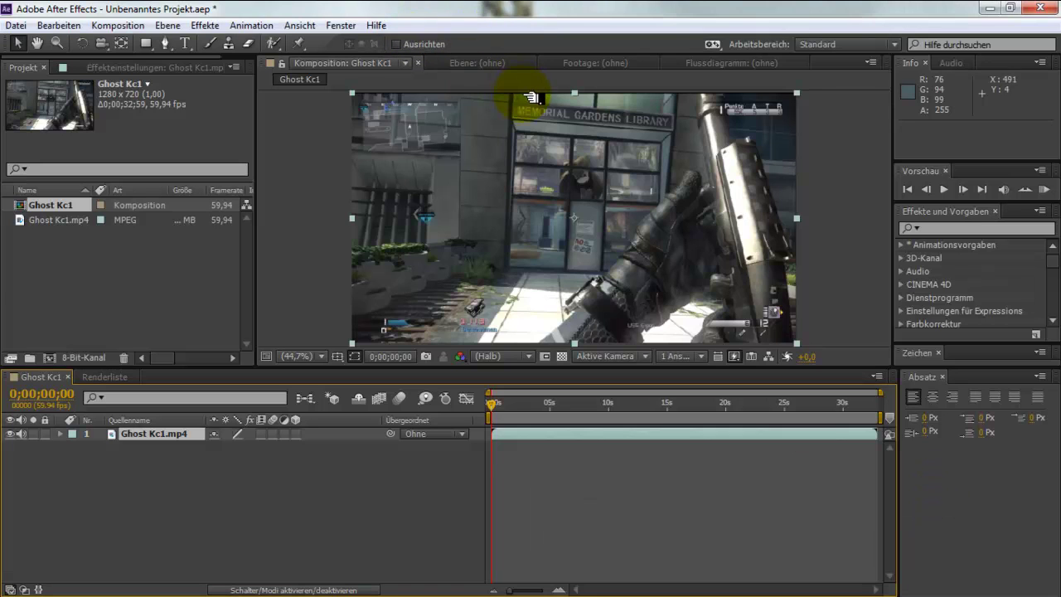
- Add a new adjustment layer (Ebene > Neu > Einstellungsebene) to the composition
click(167, 25)
mouse_move(260, 19)
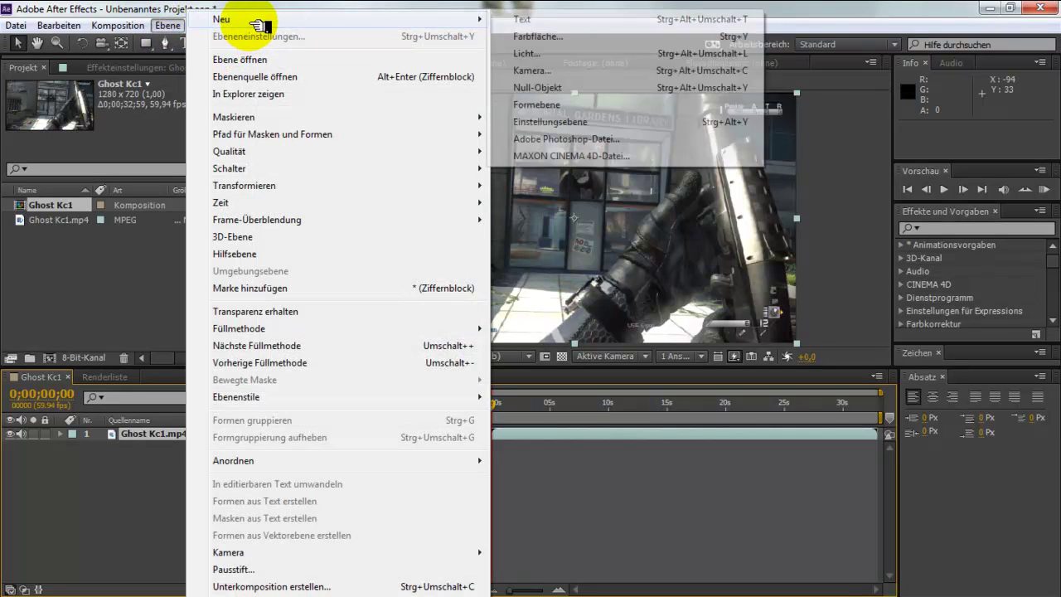
click(590, 121)
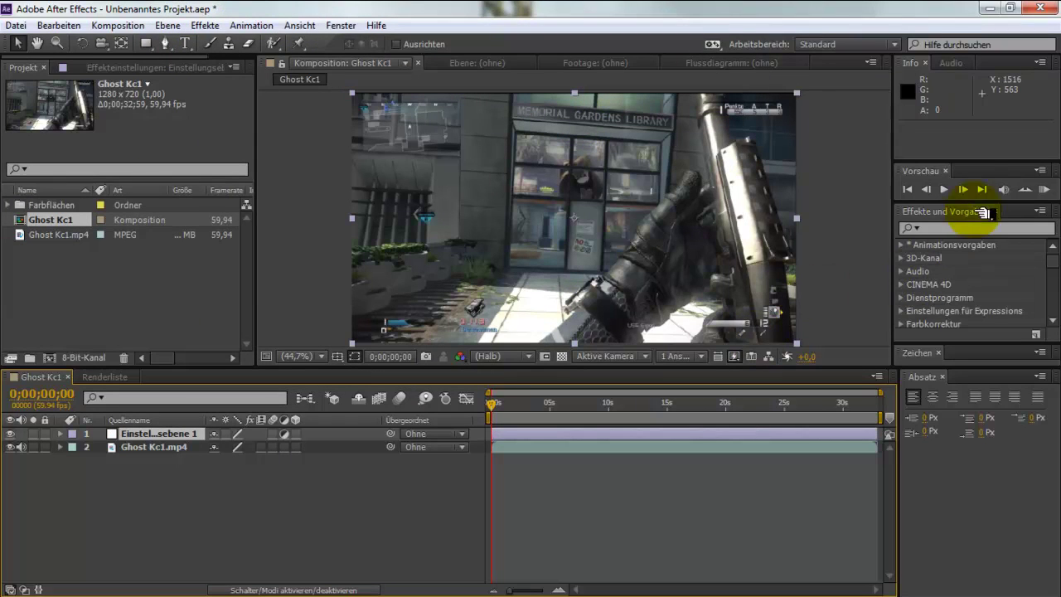
- Search 'looks' in Effekte und Vorgaben and apply Looks to the Ghost Kc1.mp4 layer
click(956, 229)
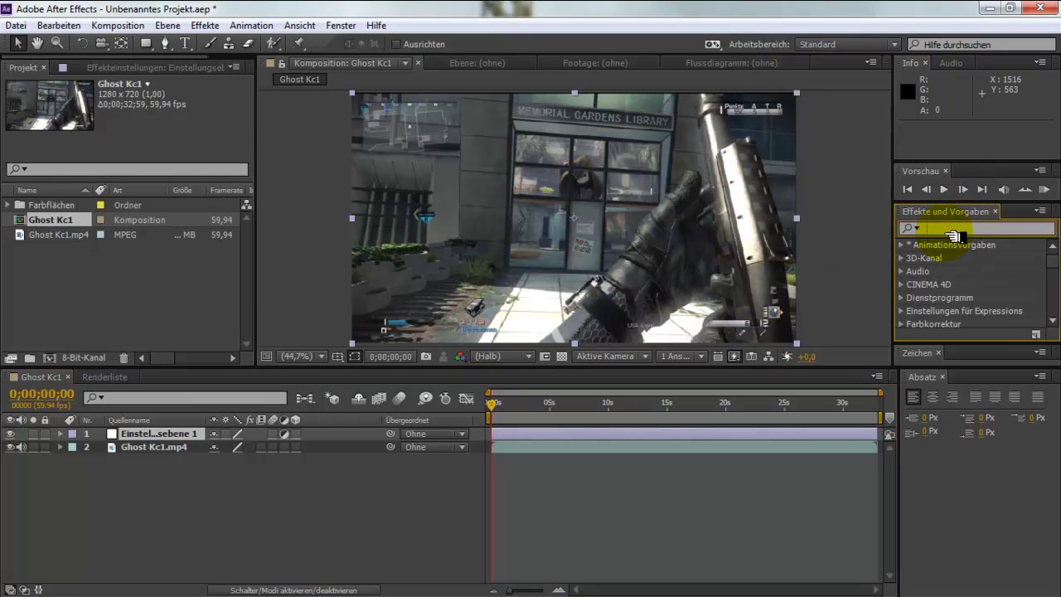
text(looks)
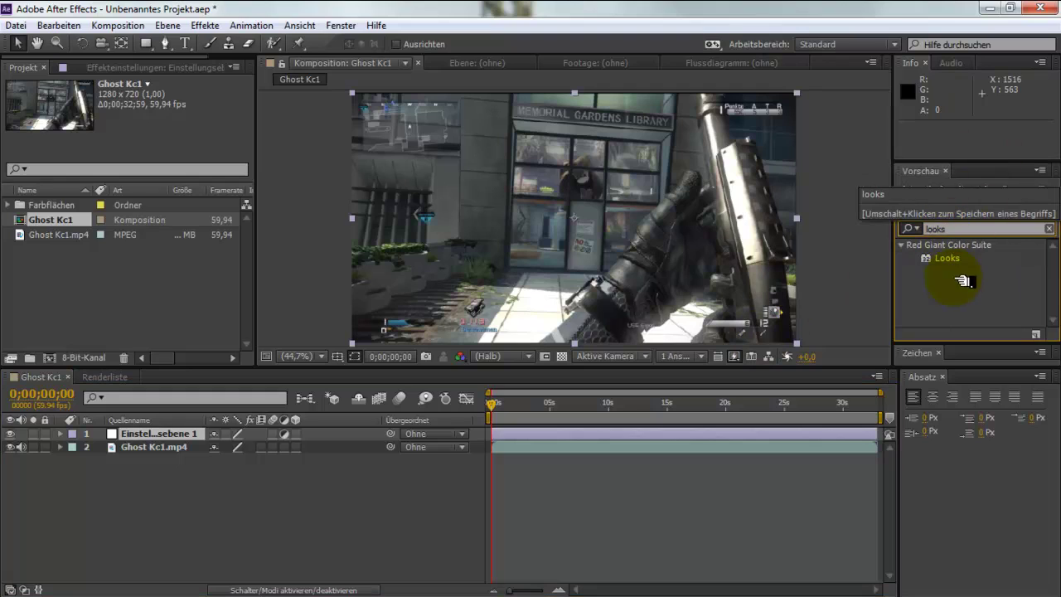
click(947, 257)
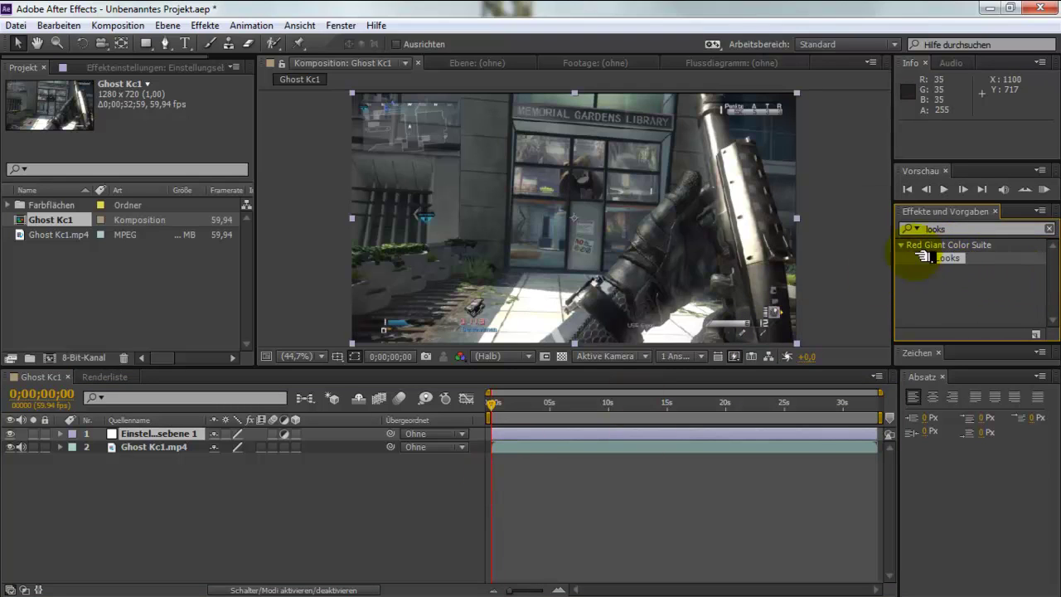
mouse_move(924, 257)
mouse_down()
mouse_move(530, 421)
mouse_move(533, 448)
mouse_move(953, 258)
mouse_move(974, 281)
mouse_up()
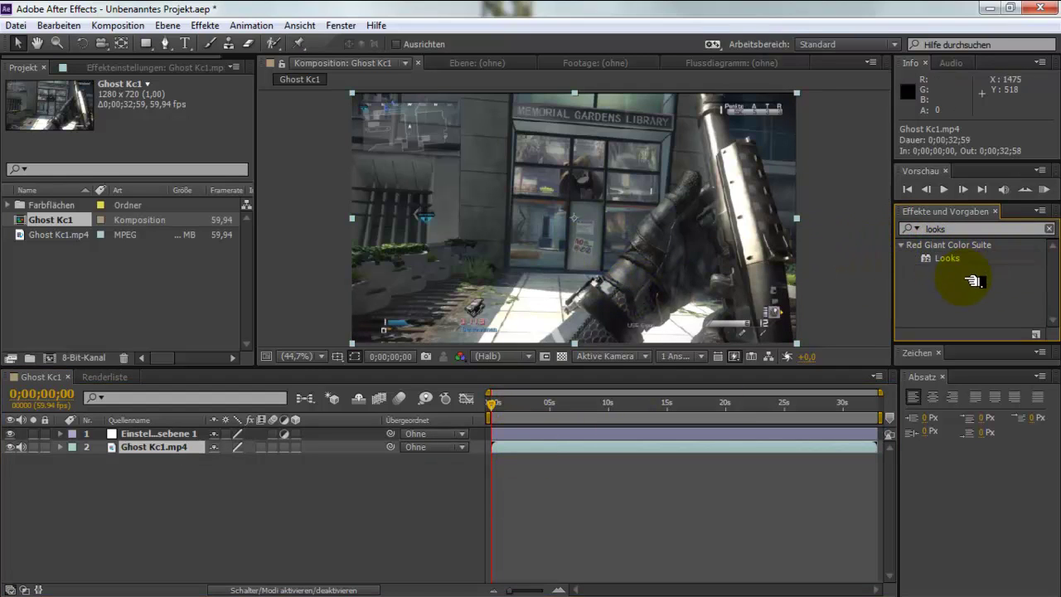
click(947, 258)
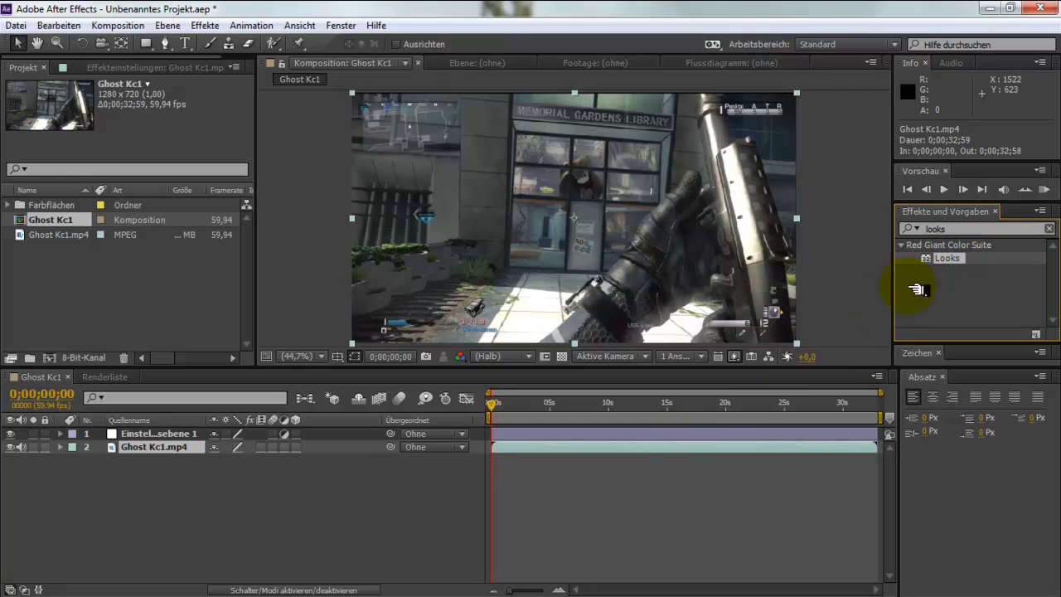
double_click(947, 257)
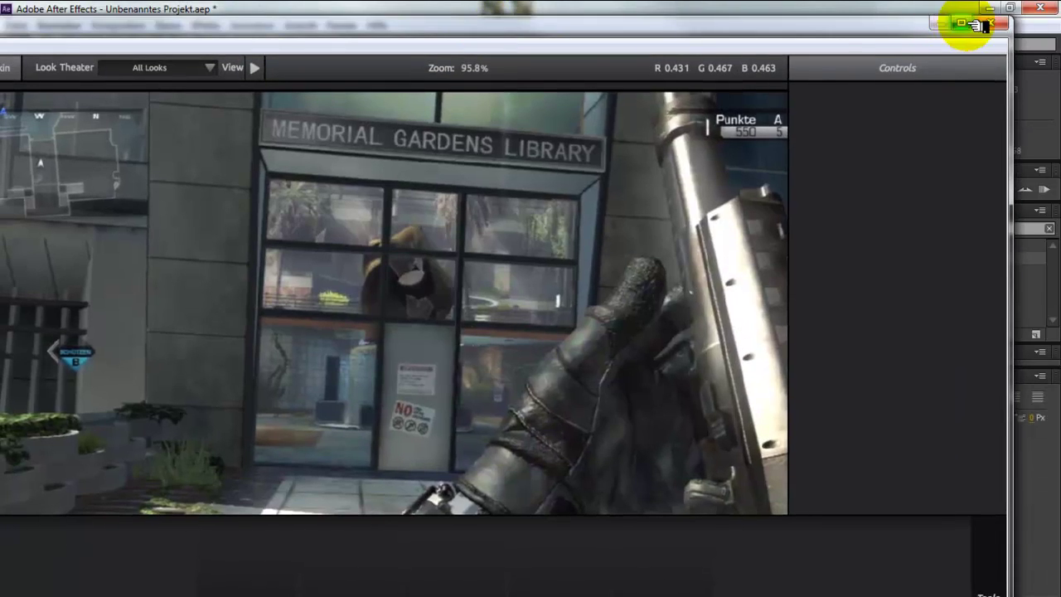
- Maximize the Looks window and preview the Colourful 12 preset on the clip
click(978, 25)
mouse_move(10, 396)
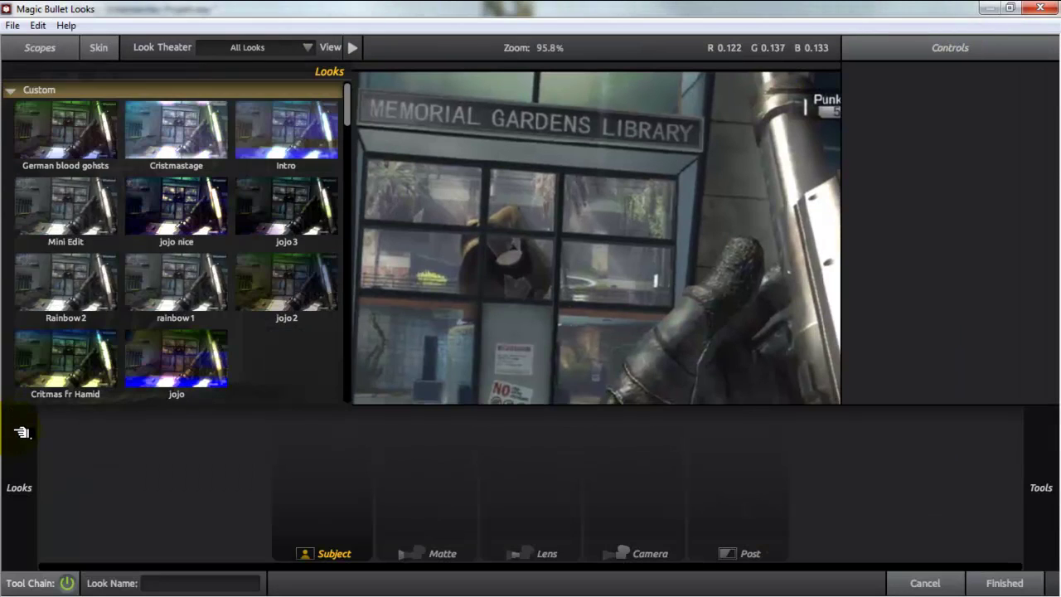
scroll(116, 321, down, 1)
scroll(116, 322, down, 3)
scroll(118, 308, down, 1)
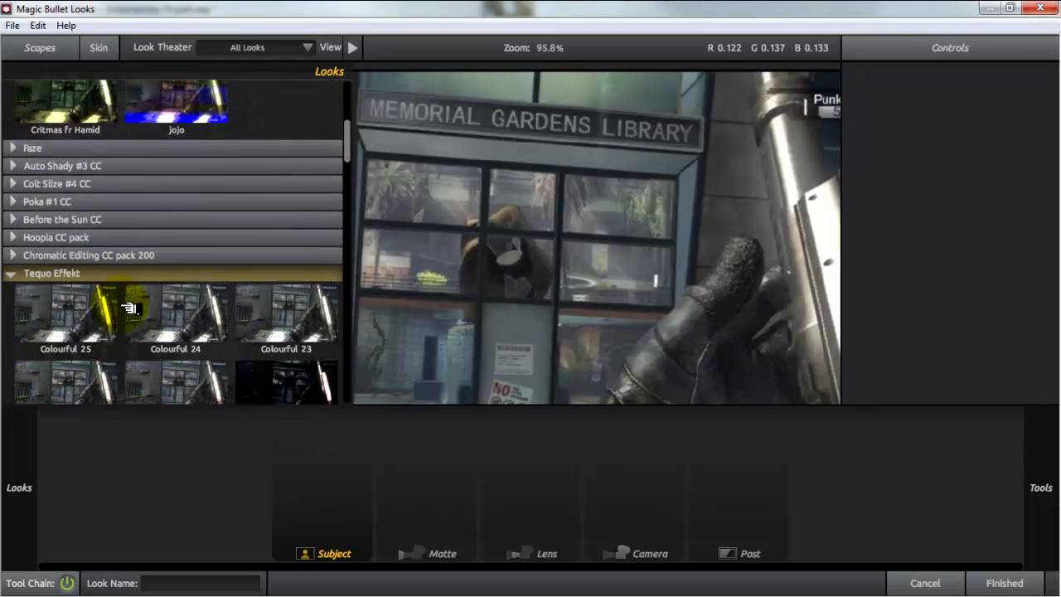
scroll(124, 308, down, 1)
scroll(131, 309, down, 1)
scroll(133, 307, down, 2)
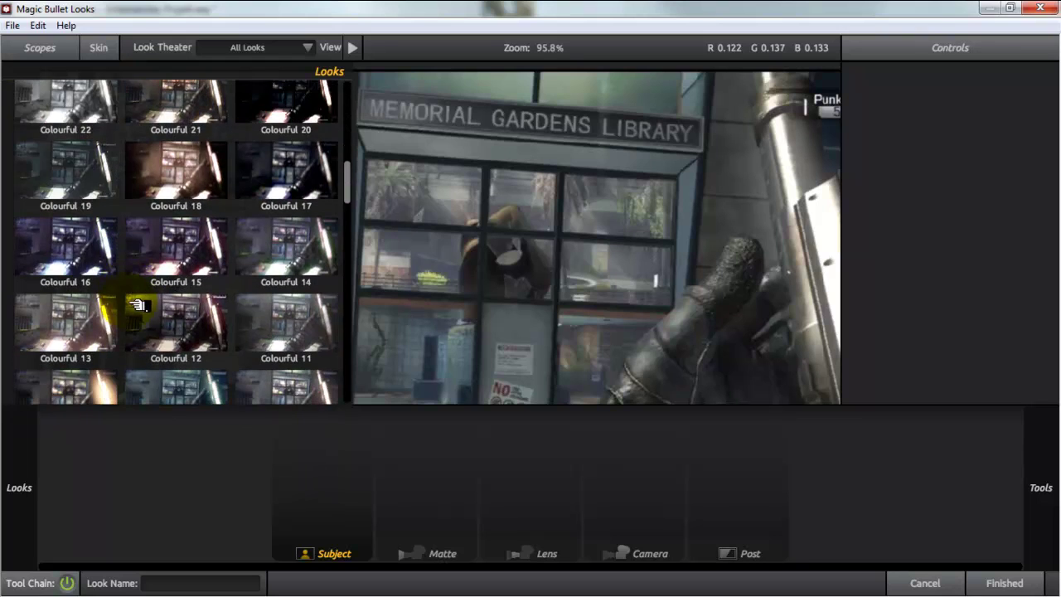
click(201, 330)
- Compare the Colourful 1 preset, then go back to Colourful 12
scroll(198, 330, down, 1)
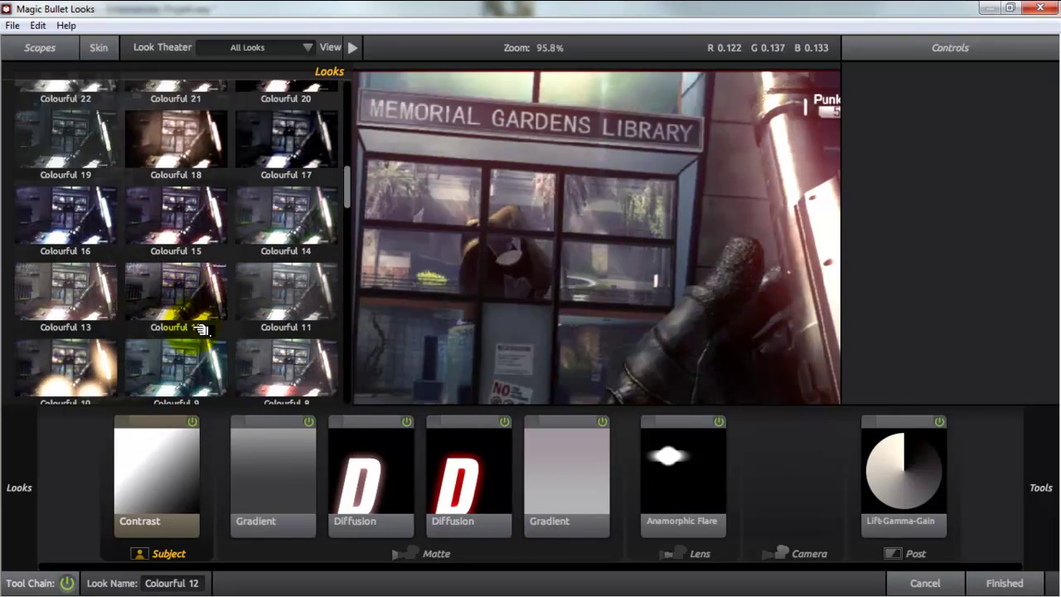
scroll(196, 328, down, 2)
scroll(194, 331, down, 2)
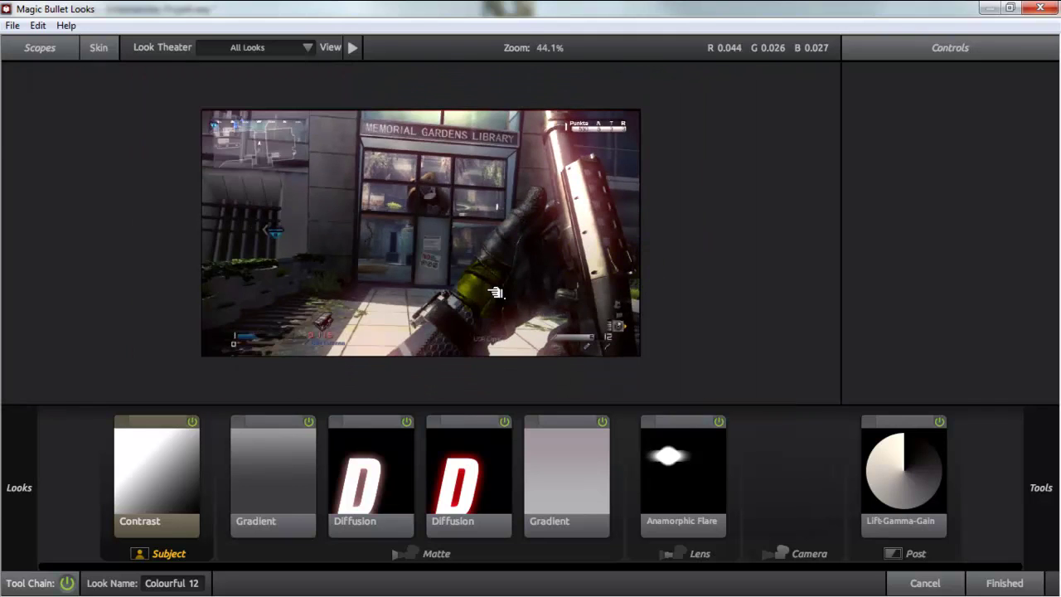
mouse_move(14, 487)
scroll(124, 294, down, 1)
click(84, 282)
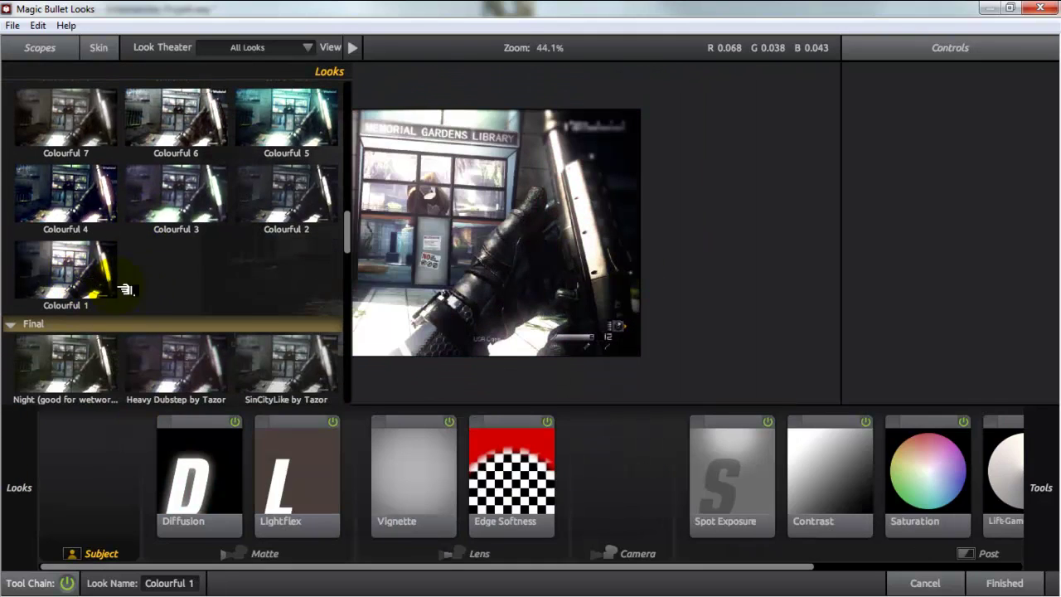
mouse_move(12, 398)
scroll(263, 191, up, 1)
scroll(263, 191, up, 2)
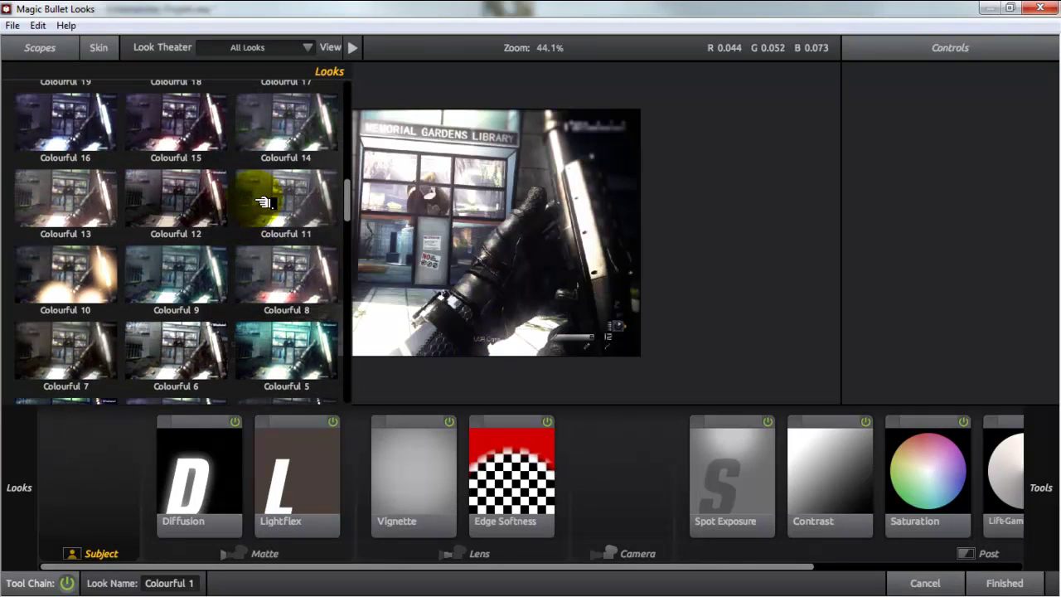
click(211, 184)
- Try Colourful 25, settle on Colourful 15, and finish back to After Effects
scroll(212, 190, up, 2)
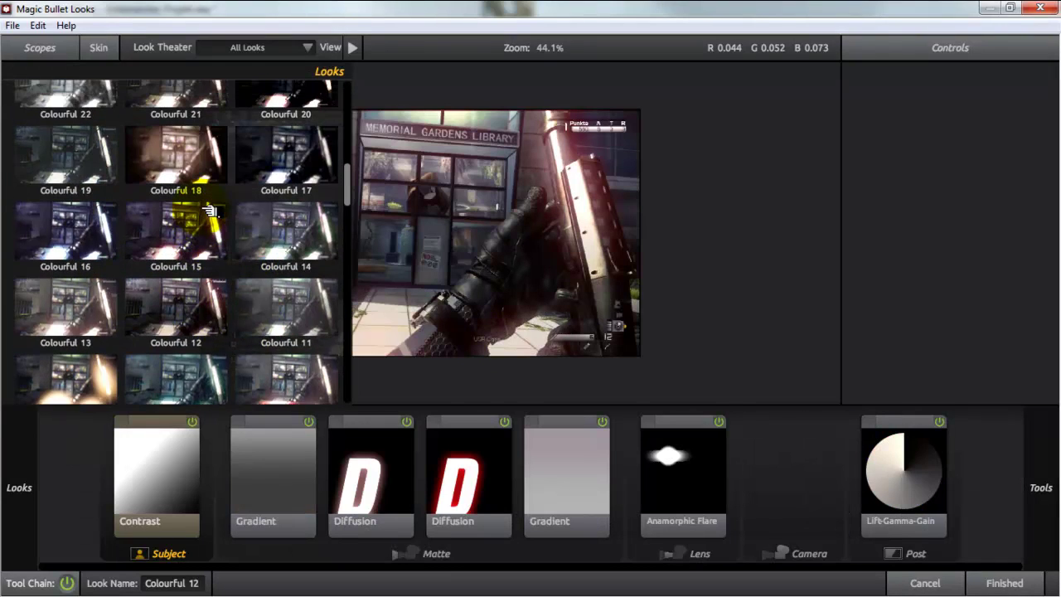
scroll(211, 208, up, 1)
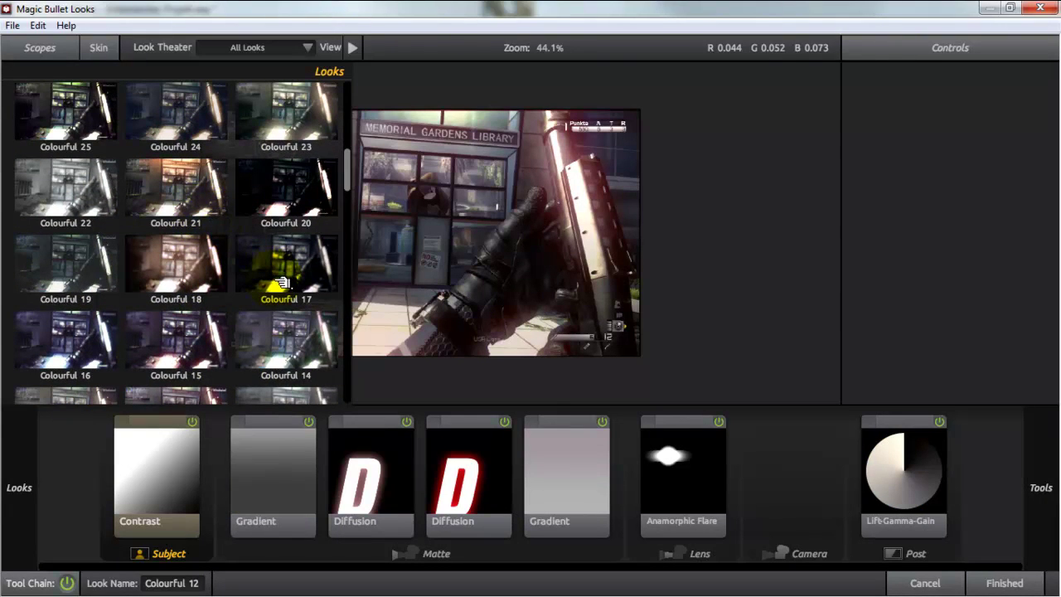
scroll(257, 261, up, 1)
click(72, 167)
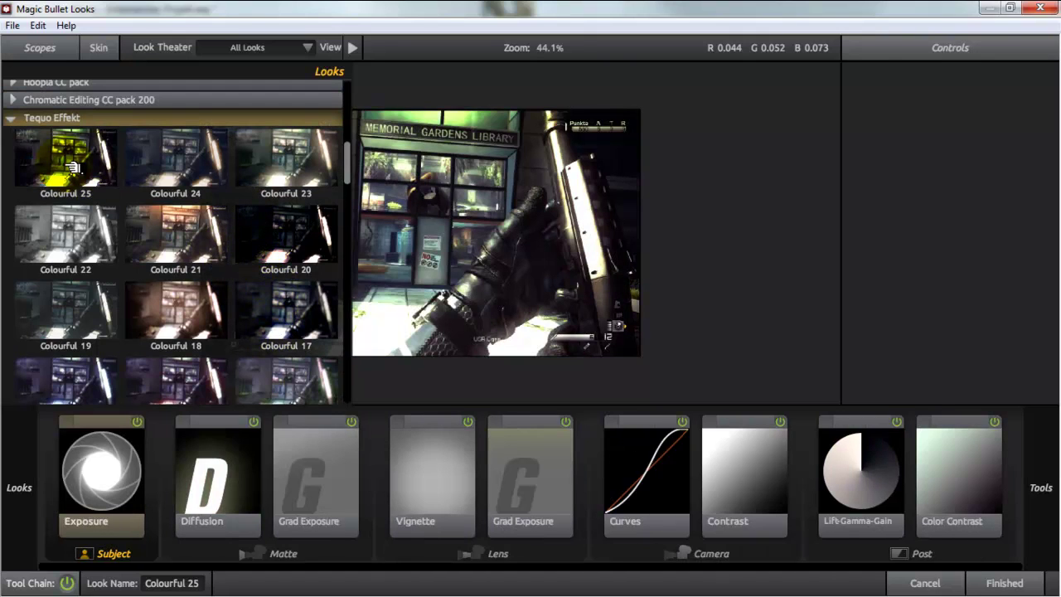
mouse_move(8, 428)
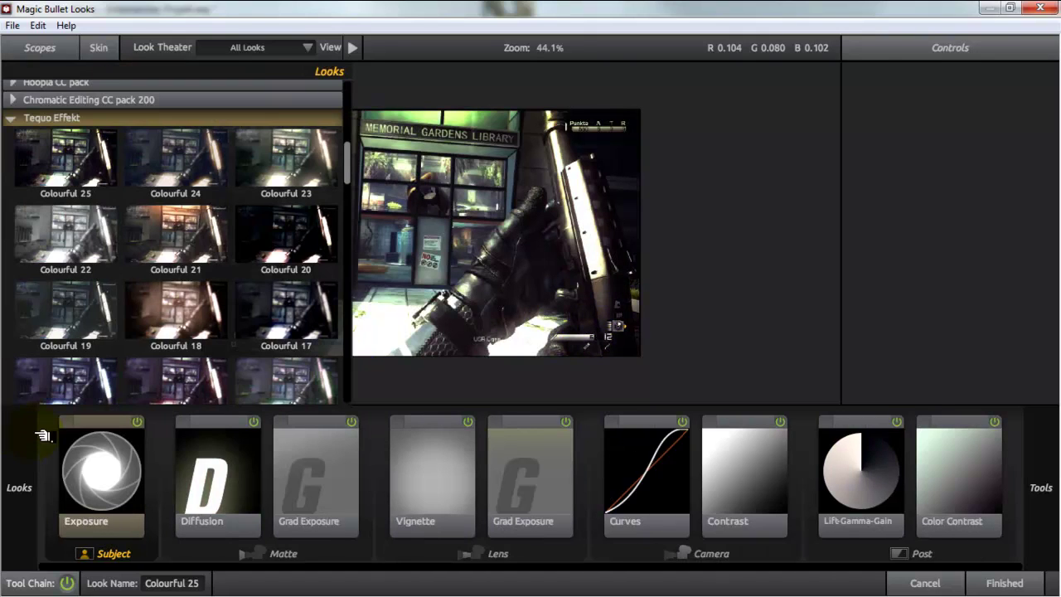
scroll(166, 282, down, 1)
scroll(215, 252, down, 1)
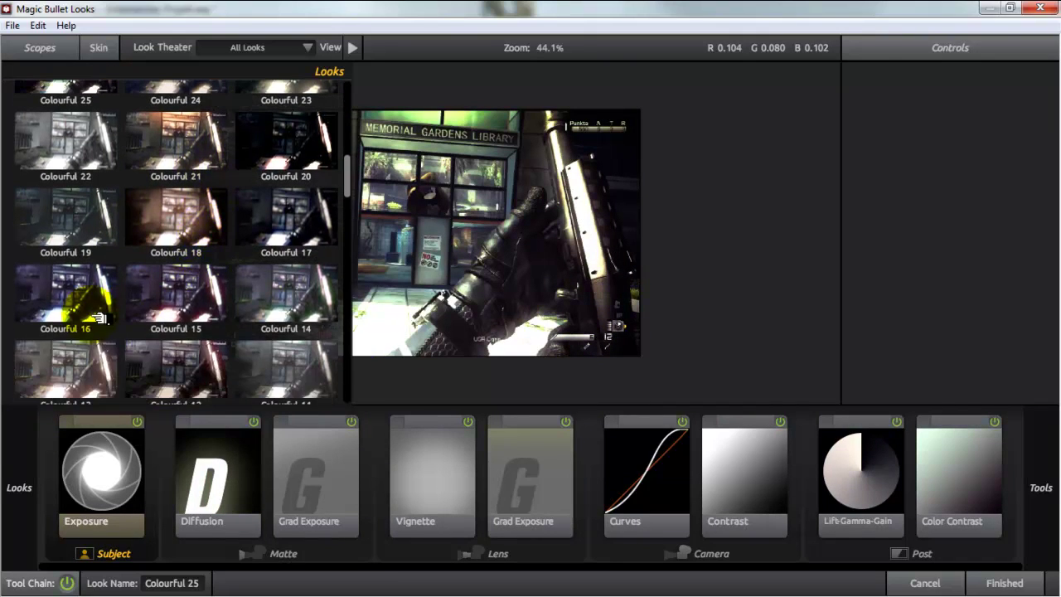
click(176, 290)
scroll(176, 286, down, 1)
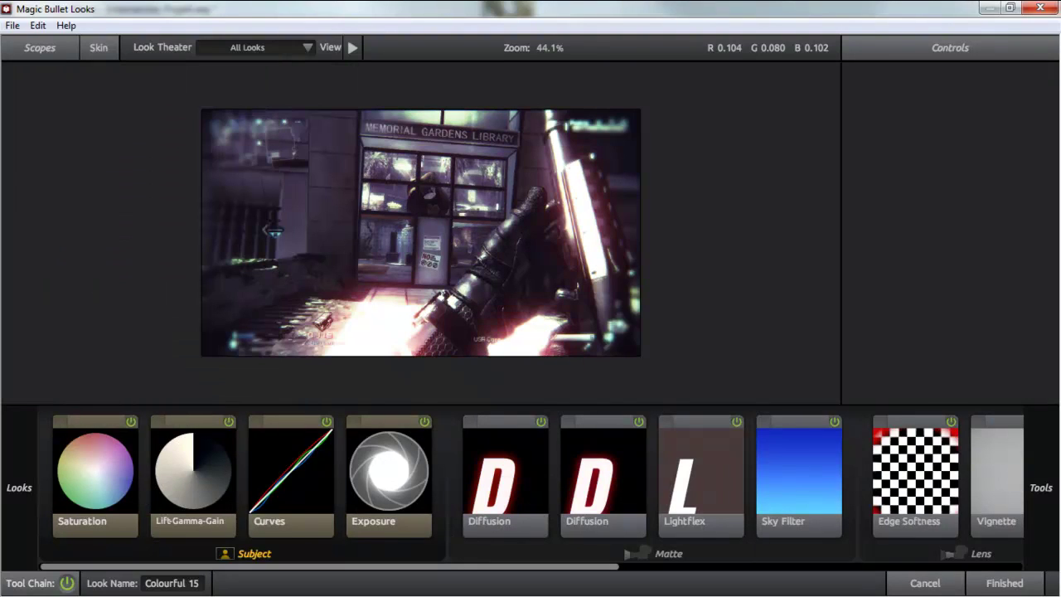
click(1018, 584)
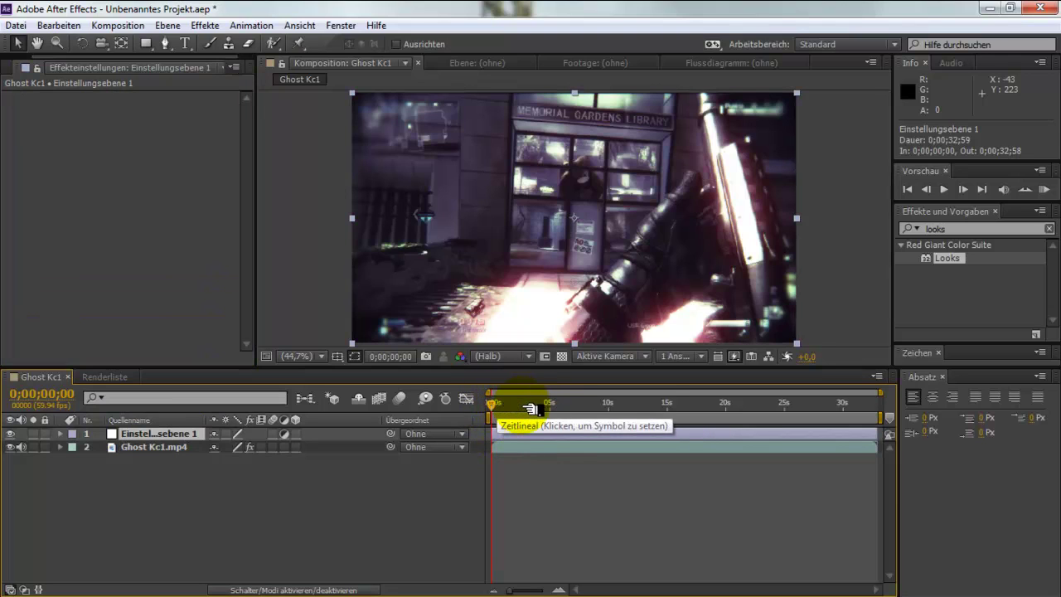
click(313, 180)
double_click(539, 11)
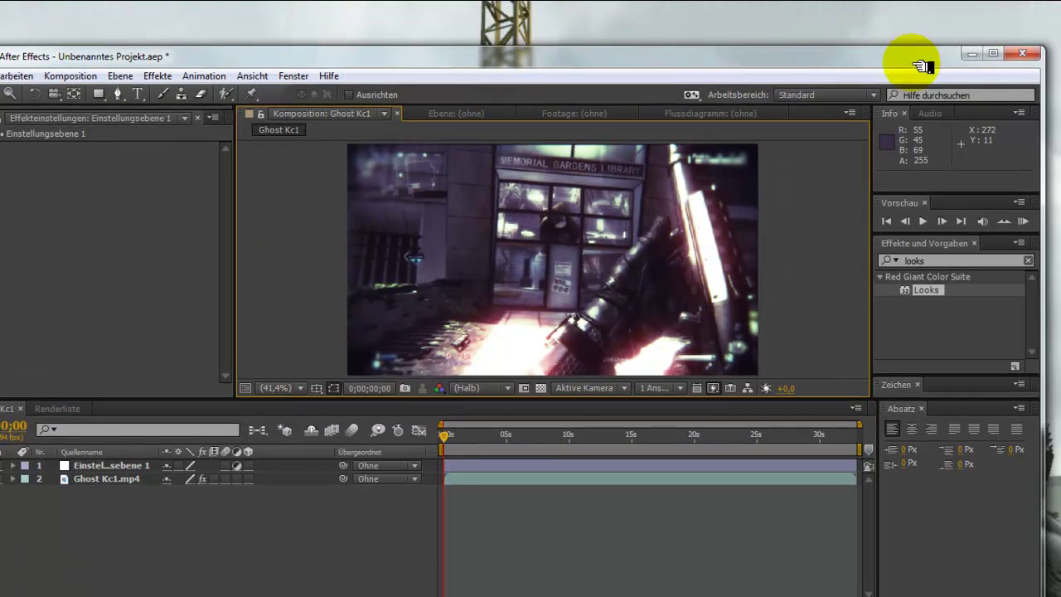
click(1001, 12)
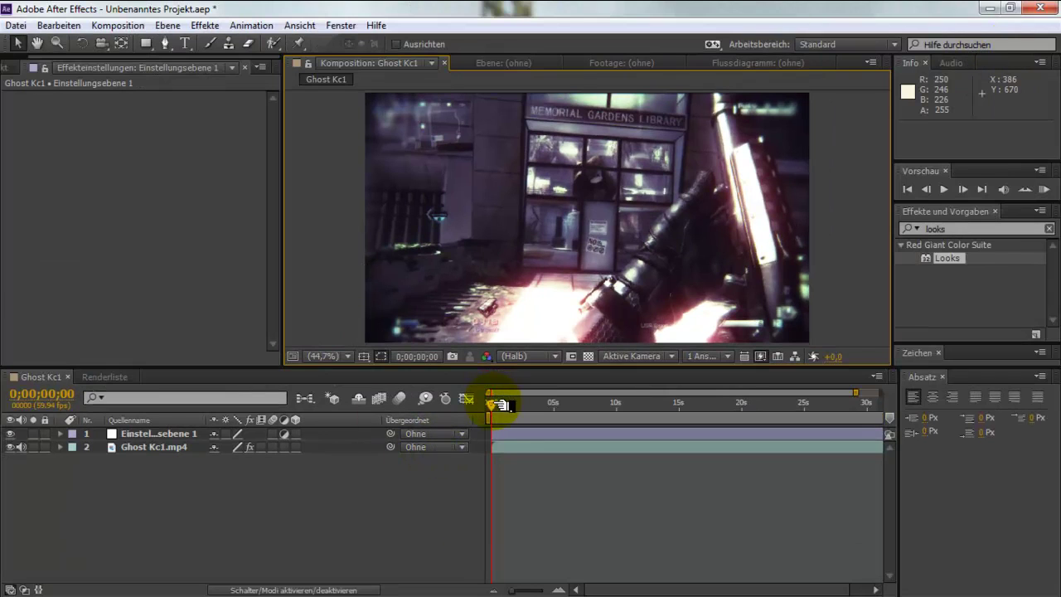
click(507, 447)
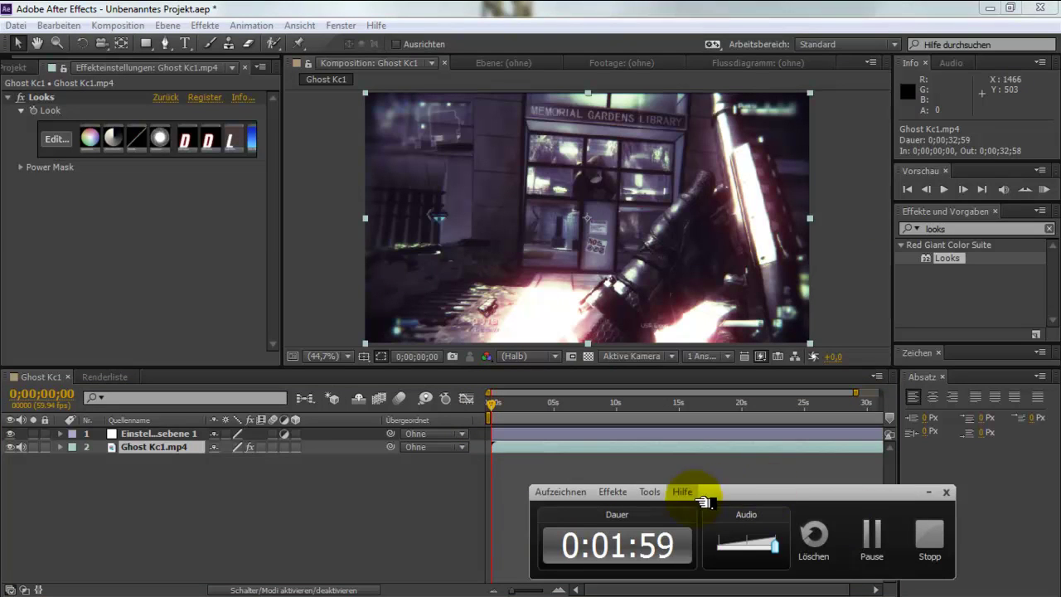
click(612, 492)
mouse_move(758, 528)
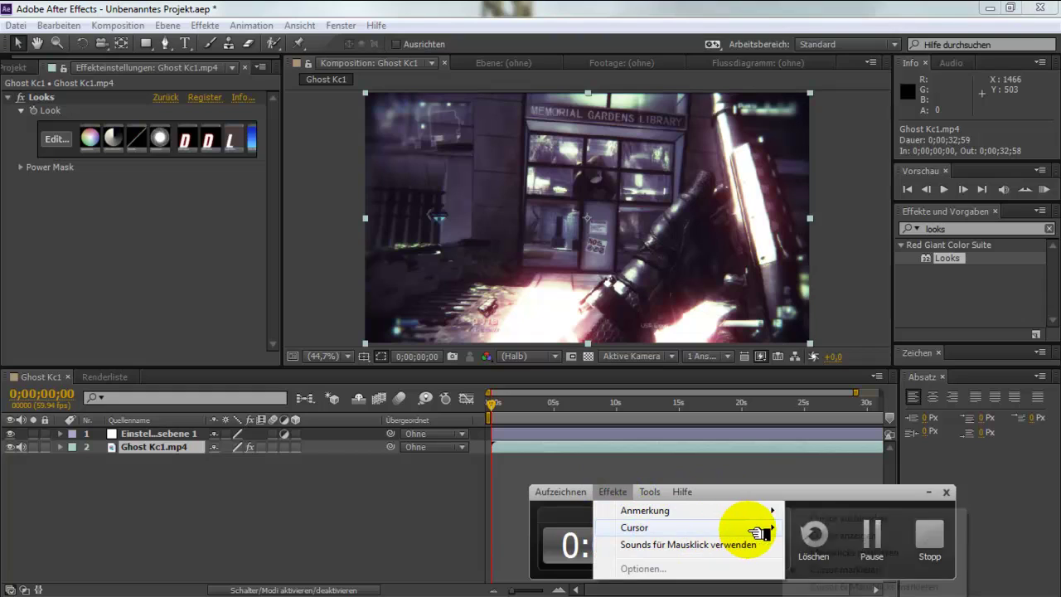
click(863, 535)
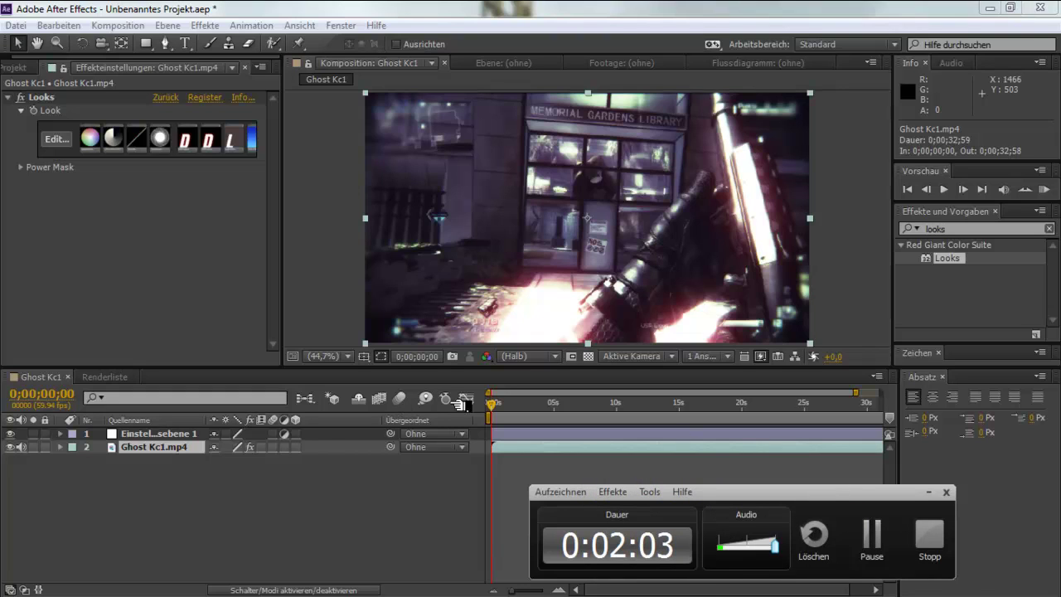
click(500, 406)
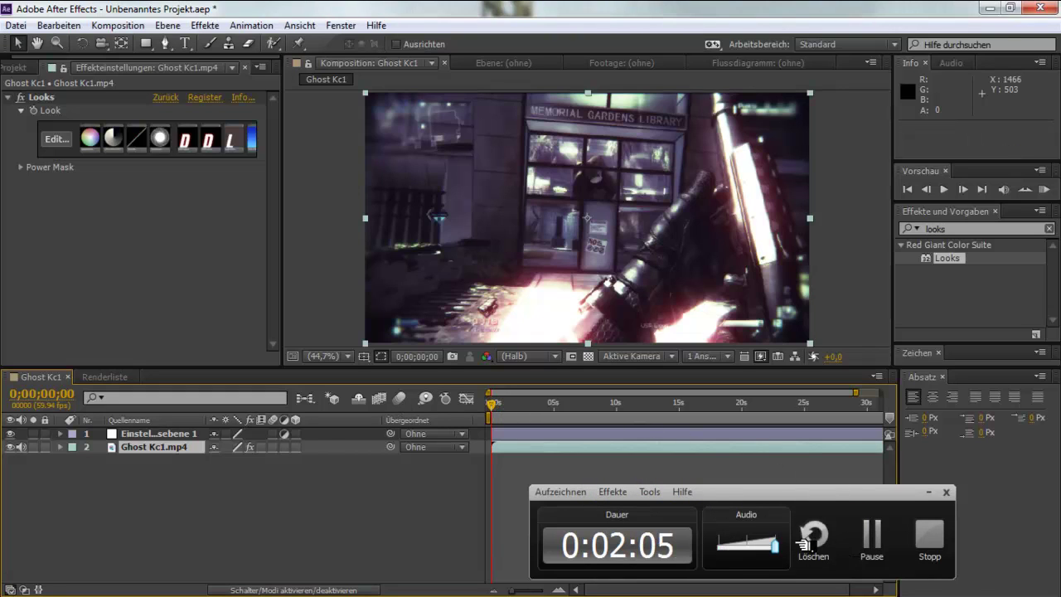
click(872, 538)
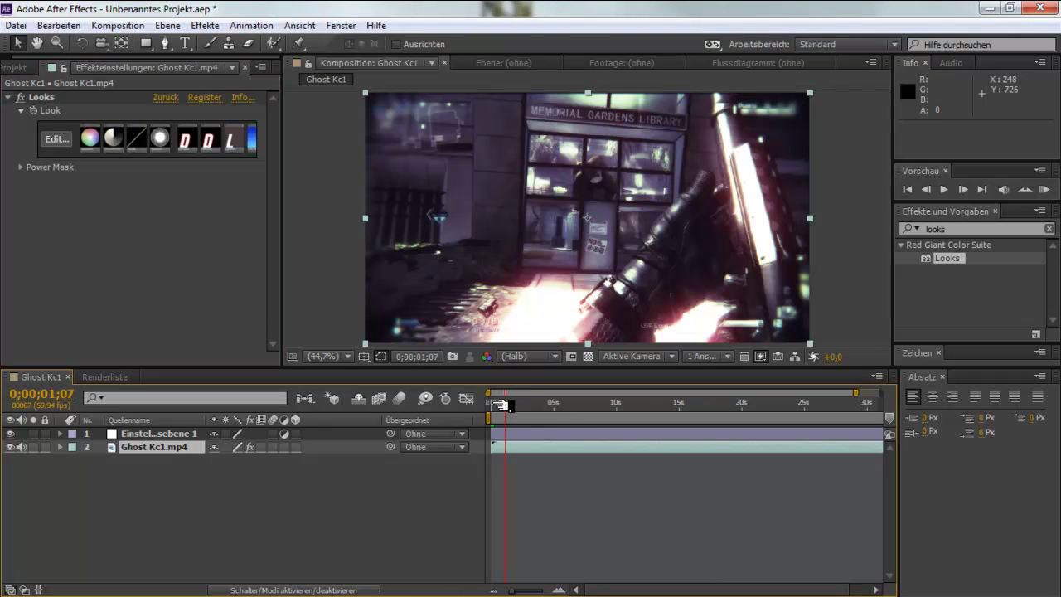
mouse_move(498, 406)
mouse_down()
mouse_move(519, 406)
mouse_move(493, 402)
mouse_up()
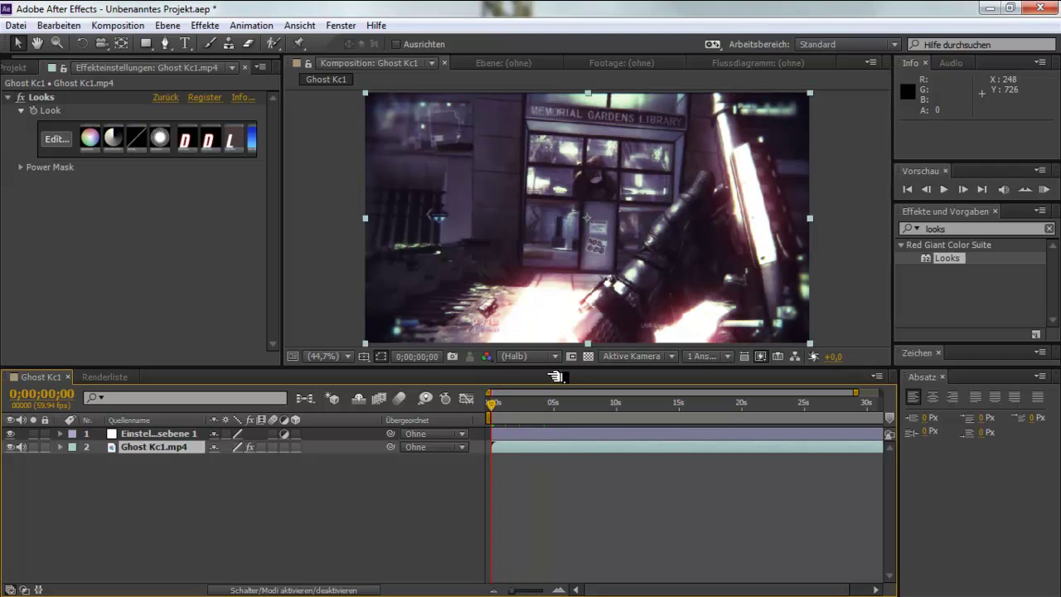
- Apply Konturen finden to Einstellungsebene 1 via a 'fin' effects search
click(607, 436)
click(1004, 233)
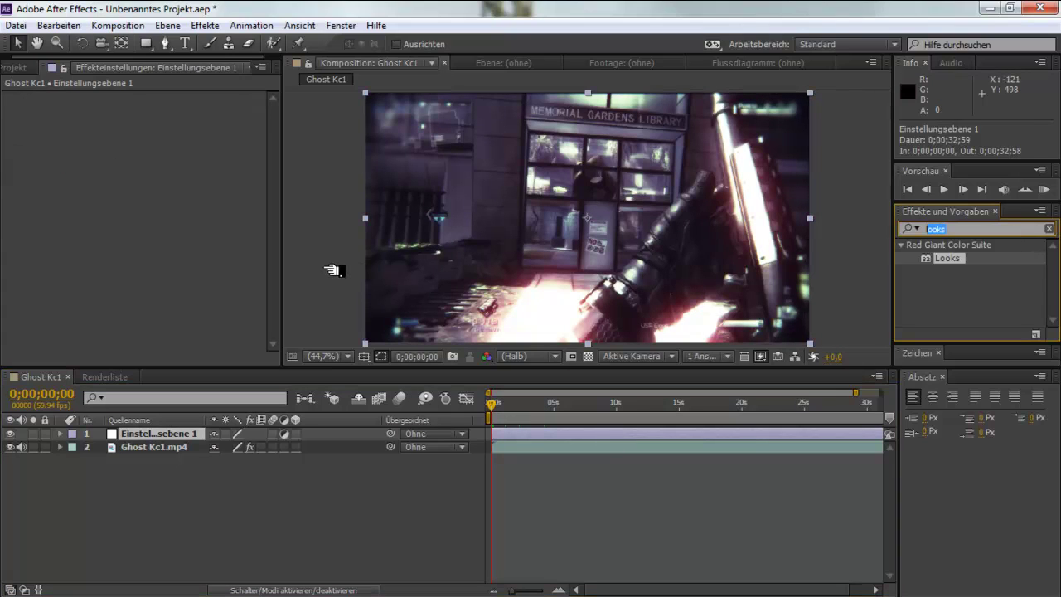
text(fin)
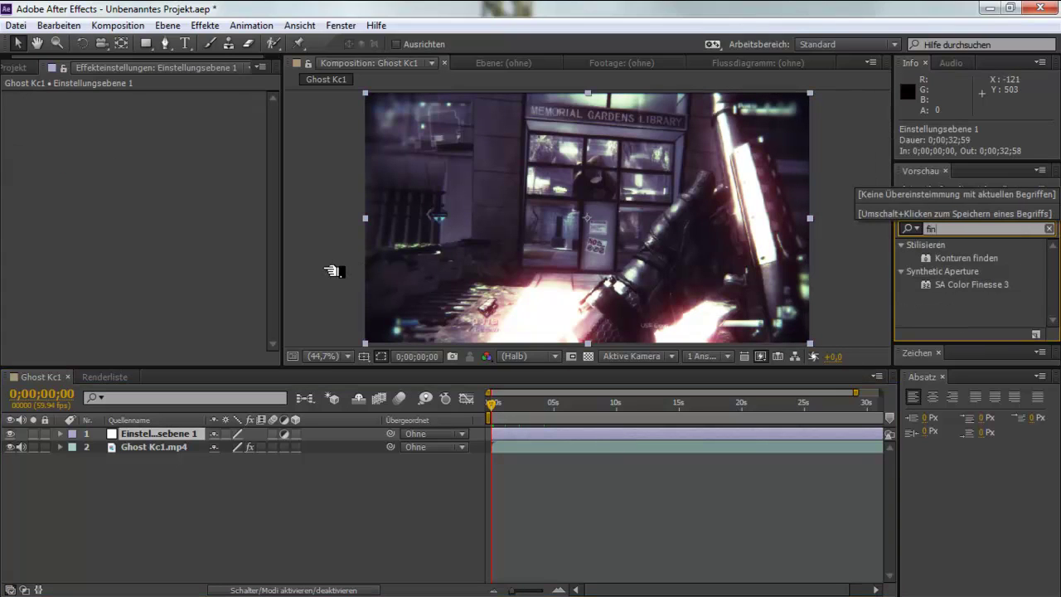
click(969, 255)
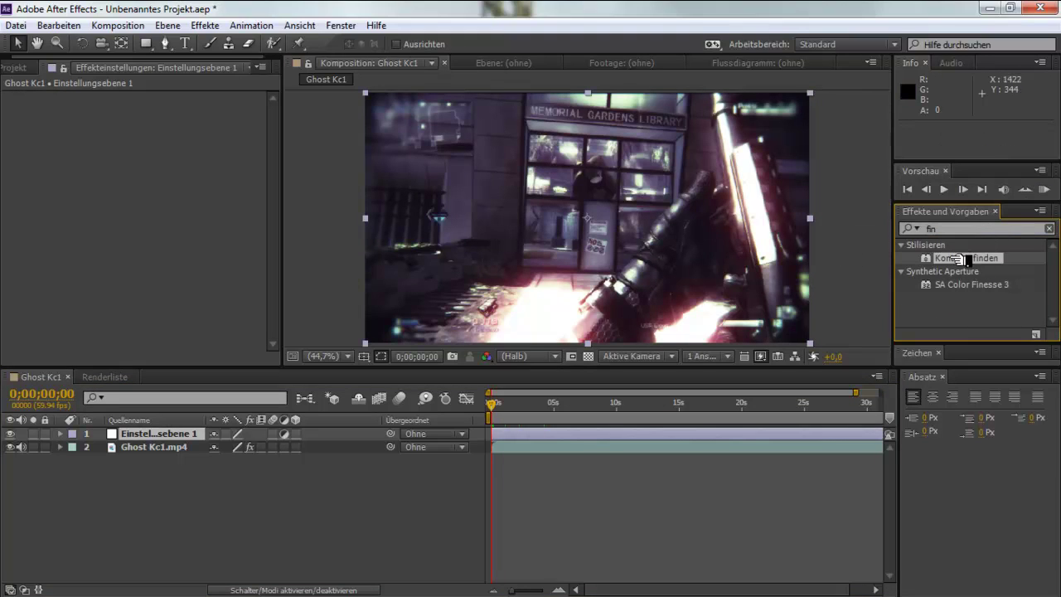
double_click(961, 259)
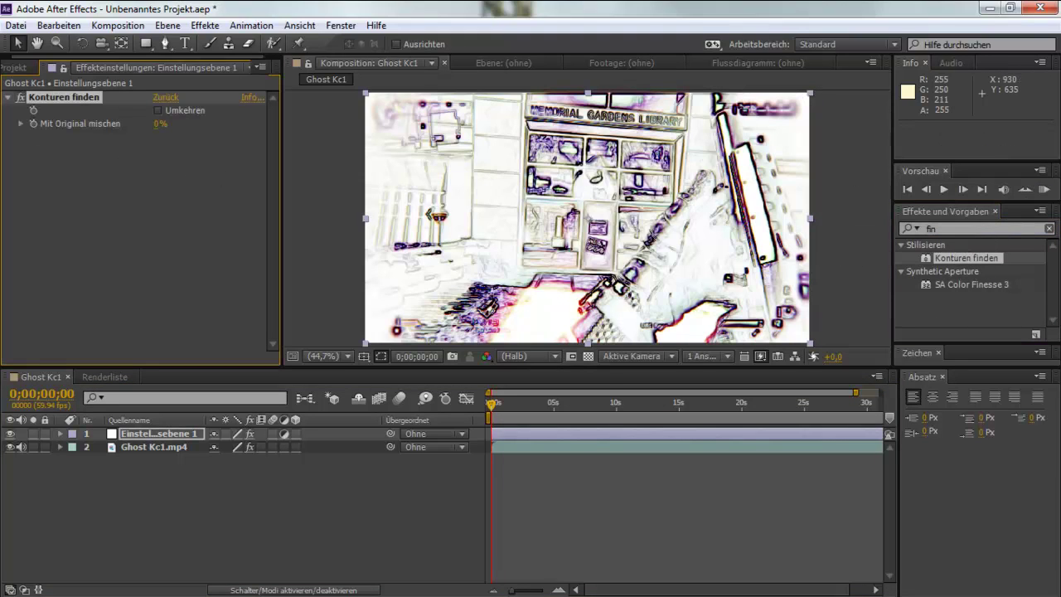
- Replace the effects search term with 'cc'
click(974, 248)
double_click(952, 230)
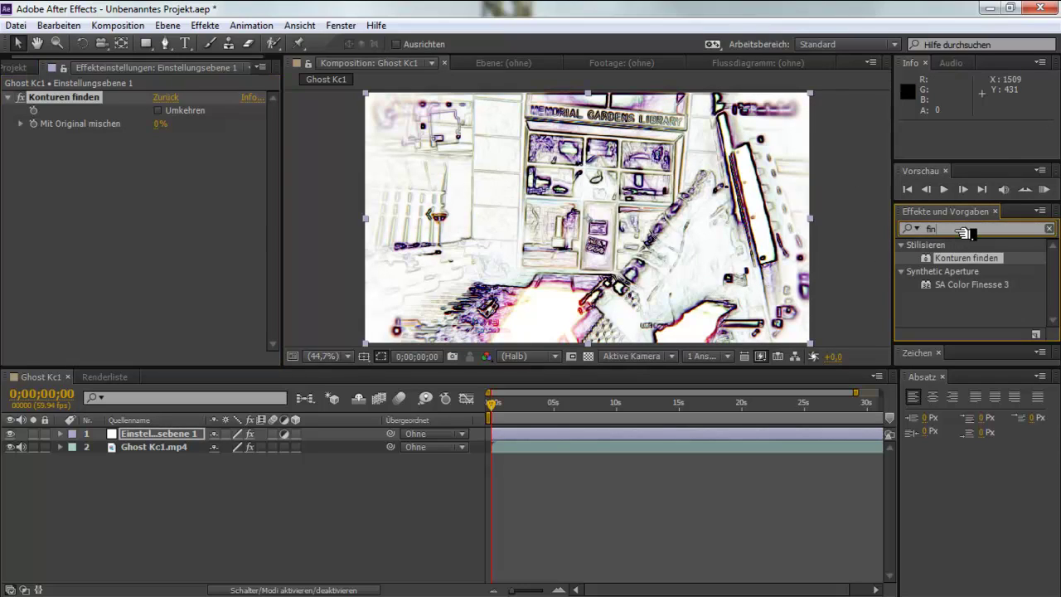
key(BackSpace)
text(cc)
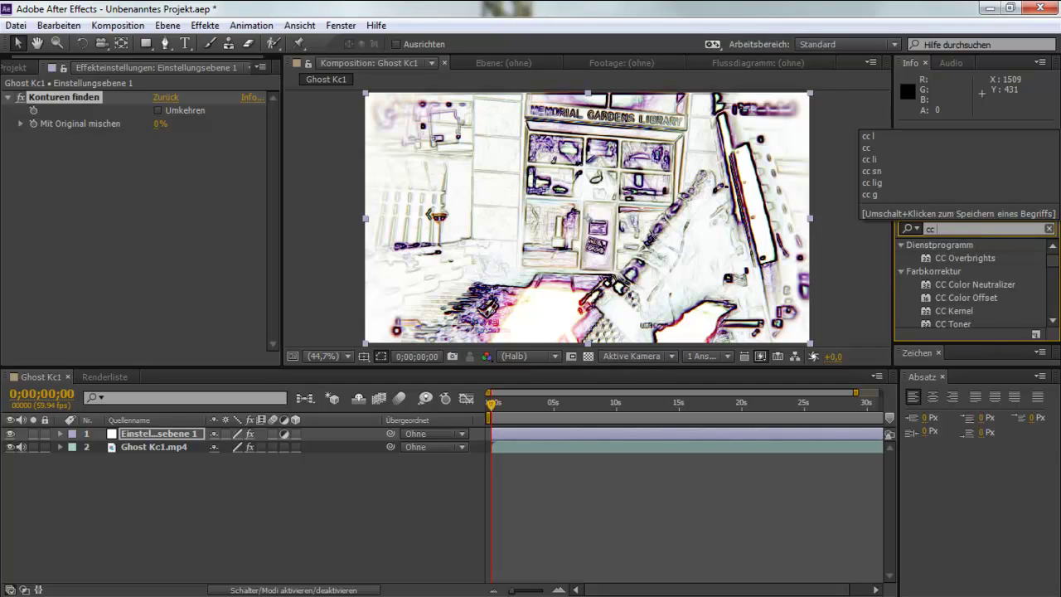
- Apply CC Toner to the adjustment layer for a tritone sepia tint
click(958, 324)
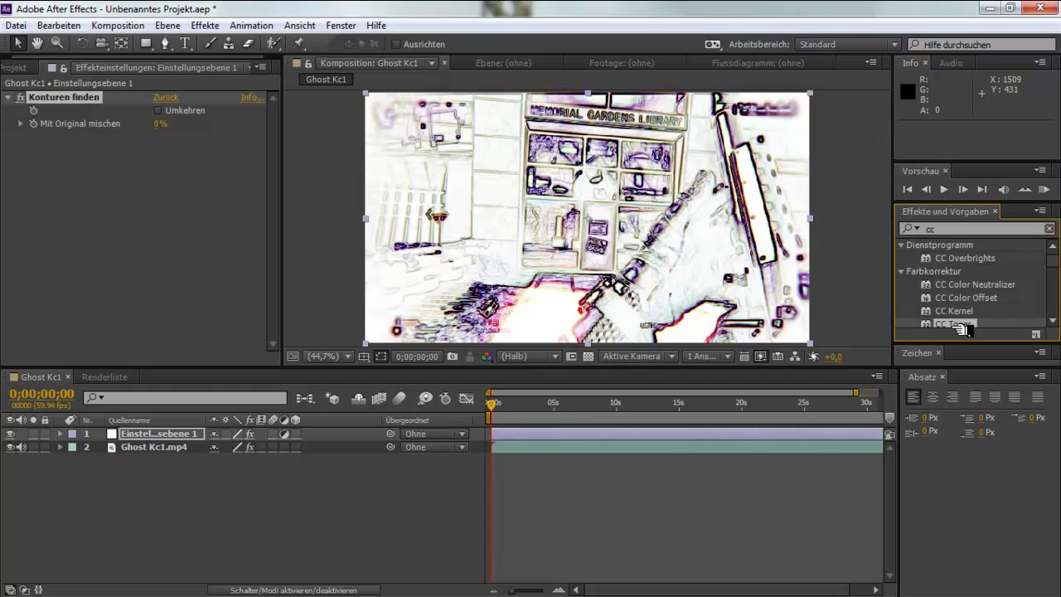
double_click(971, 321)
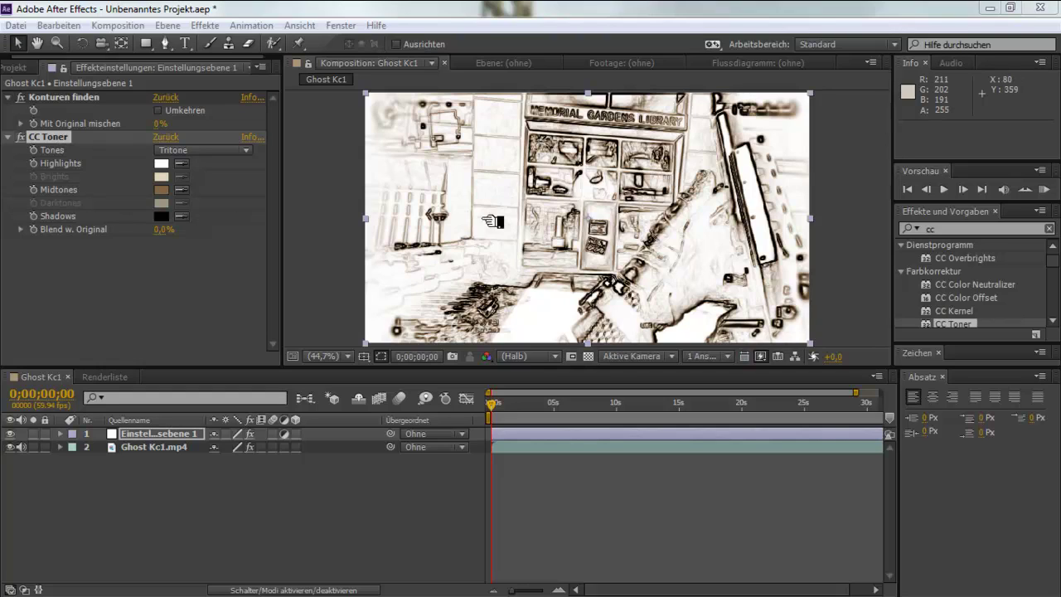
click(605, 223)
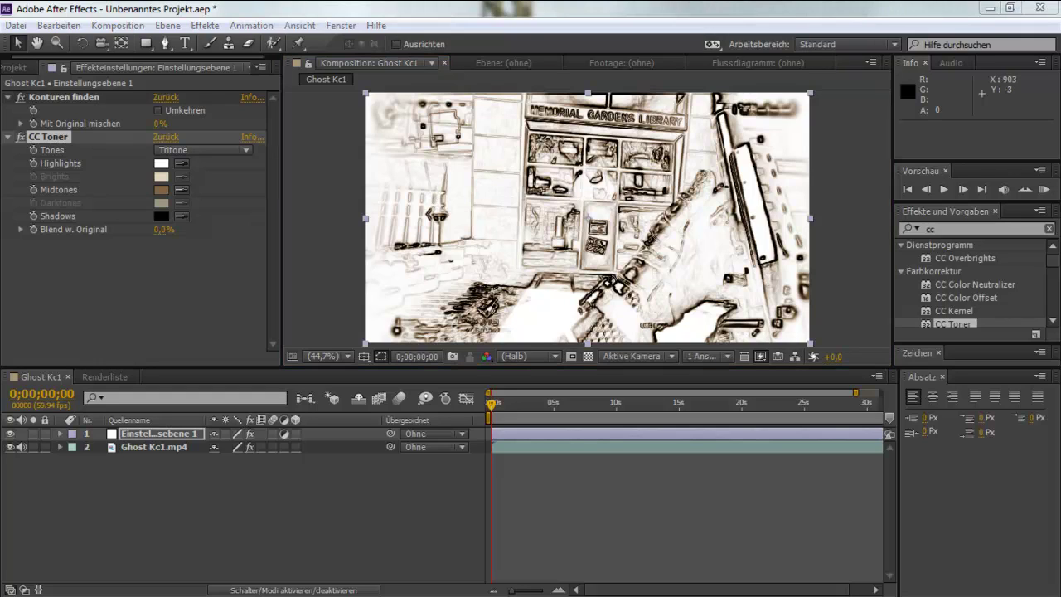
click(176, 176)
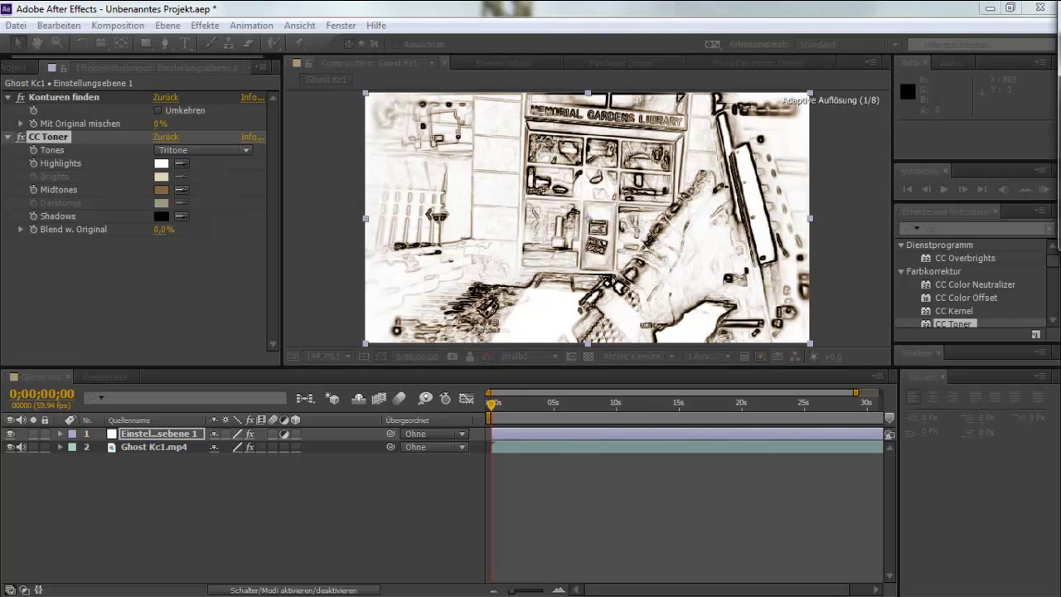
- Set CC Toner's Highlights and Midtones colours to black
drag(339, 282, 219, 487)
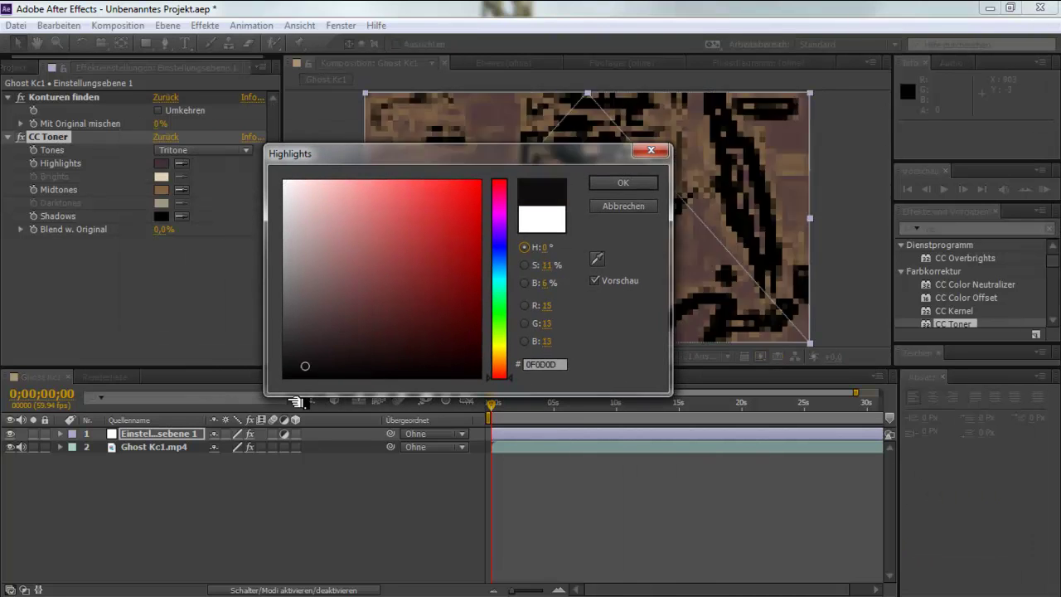
click(623, 183)
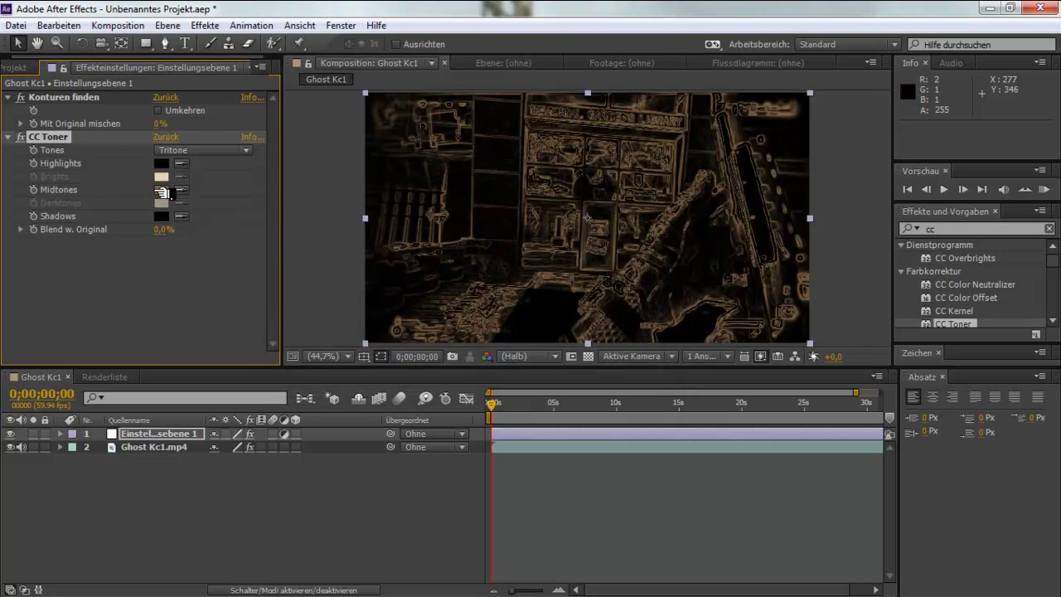
click(162, 191)
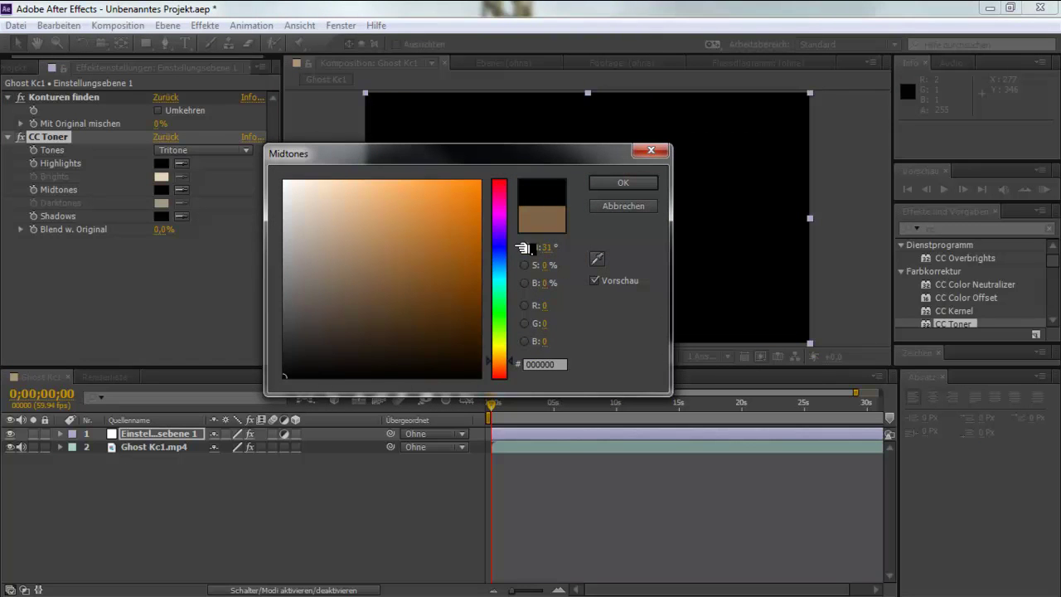
click(623, 183)
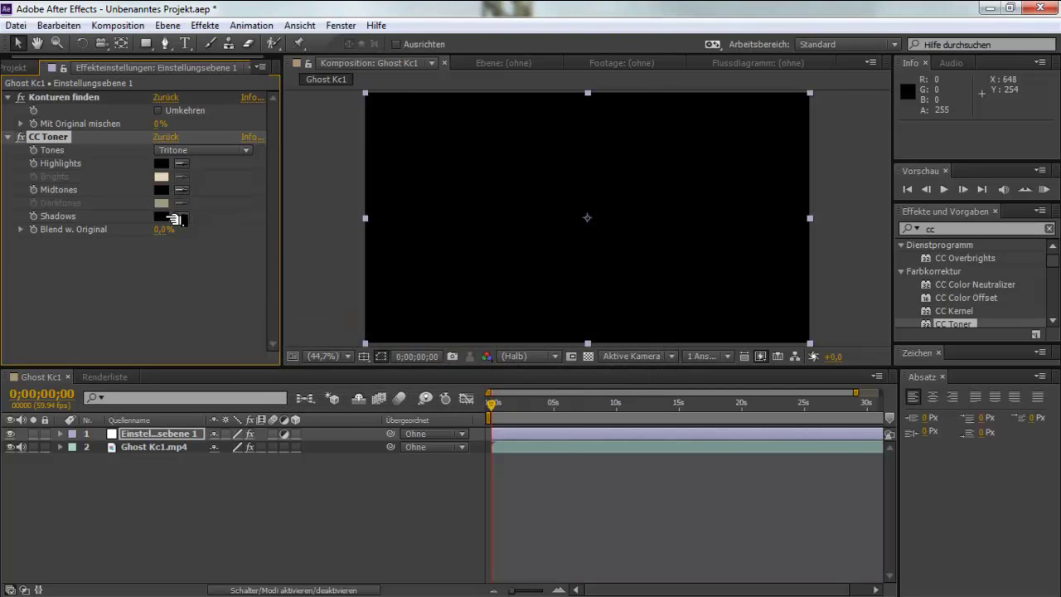
- Set CC Toner's Shadows colour to bright green 36FF00
click(164, 216)
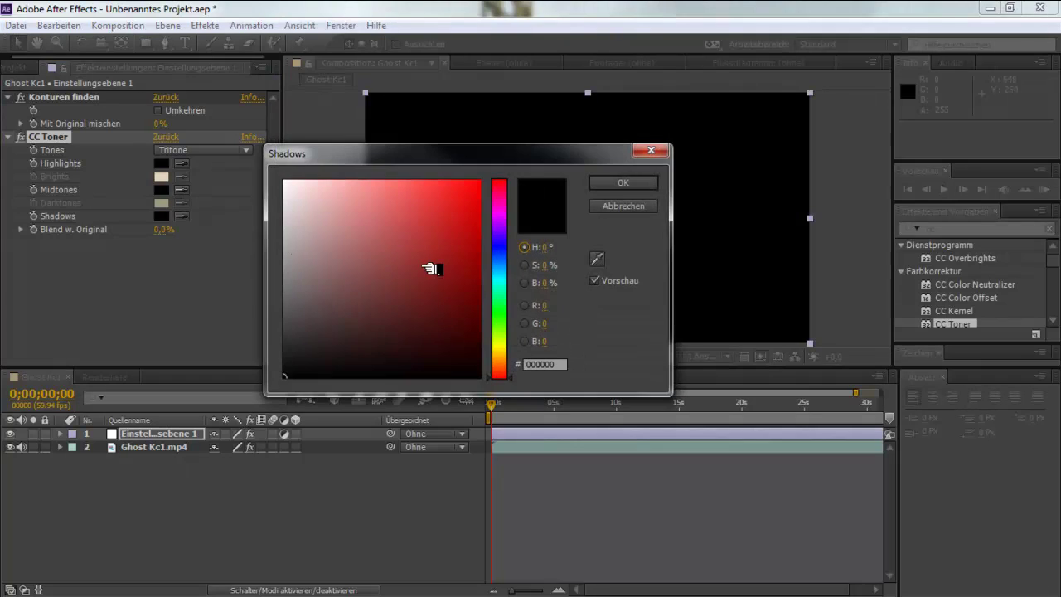
click(497, 319)
drag(478, 299, 479, 180)
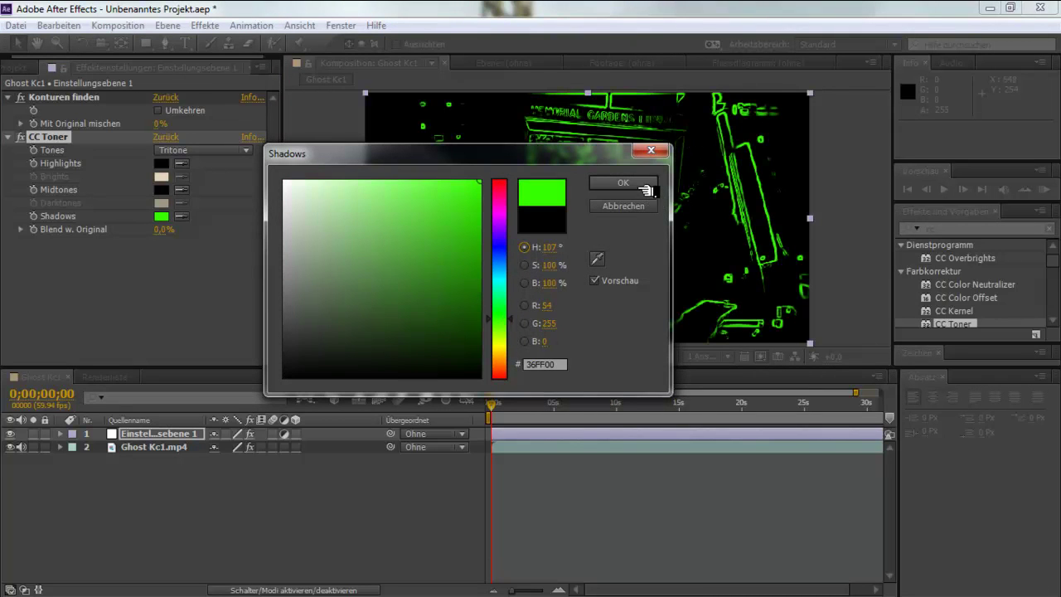
click(643, 188)
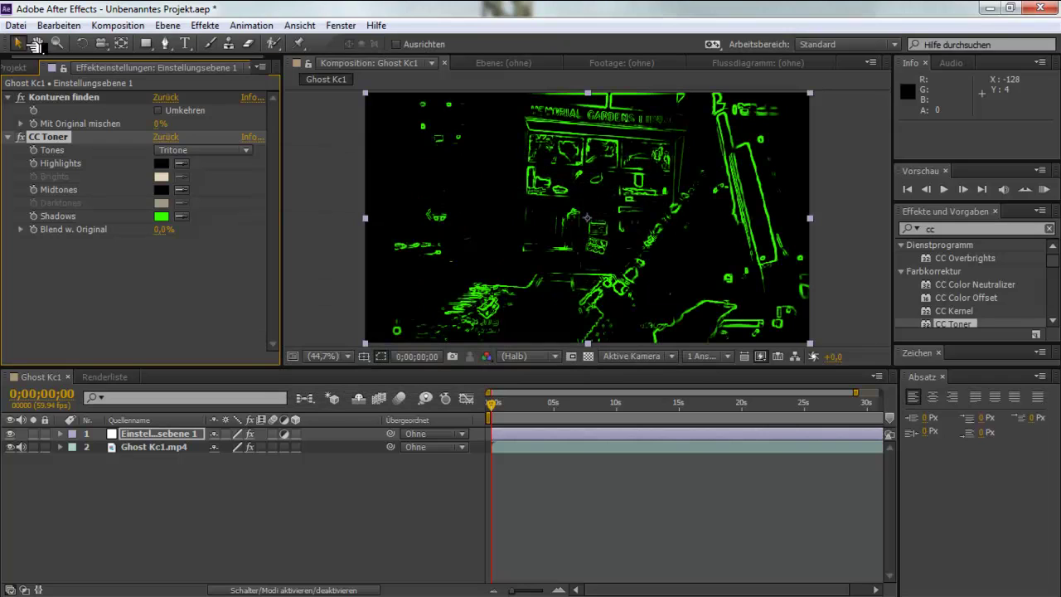
click(146, 43)
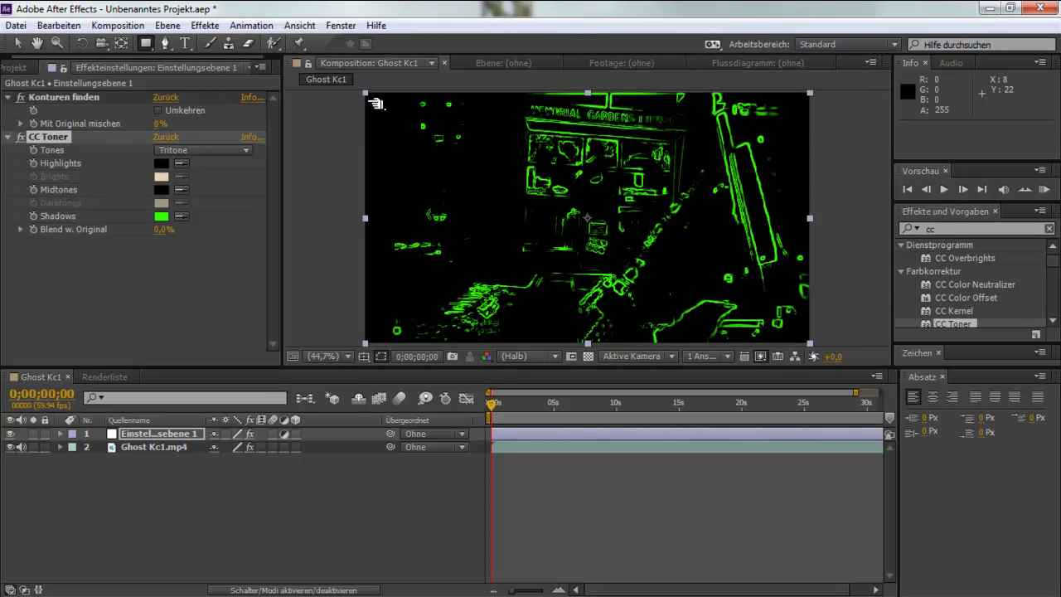
- Draw rectangle Maske 1 across the frame's top, discarding an accidental duplicate mask
mouse_move(364, 93)
mouse_down()
mouse_move(809, 175)
mouse_move(818, 146)
mouse_move(812, 163)
mouse_up()
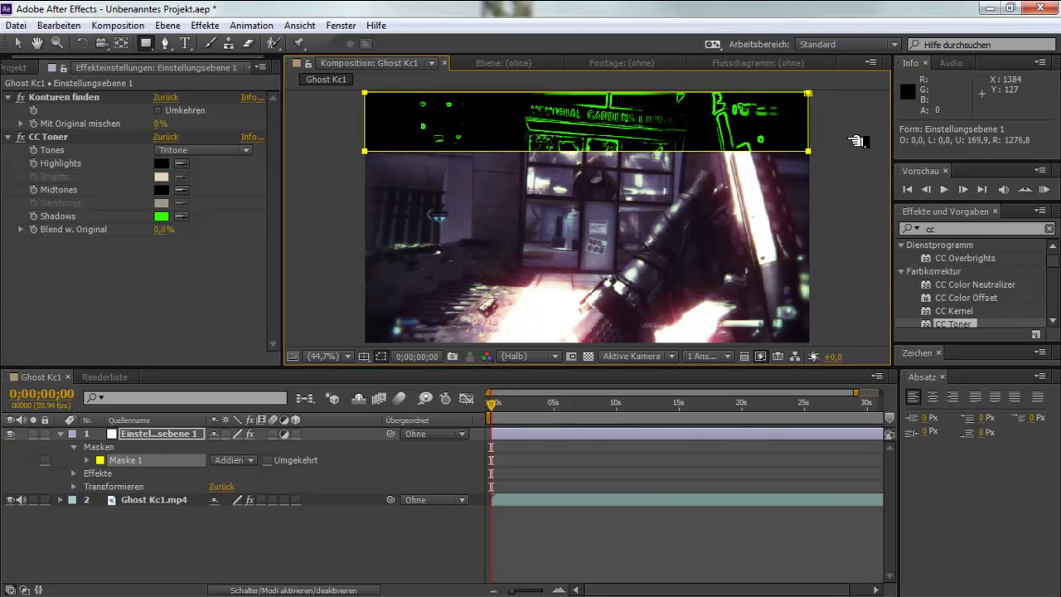
key(ctrl+d)
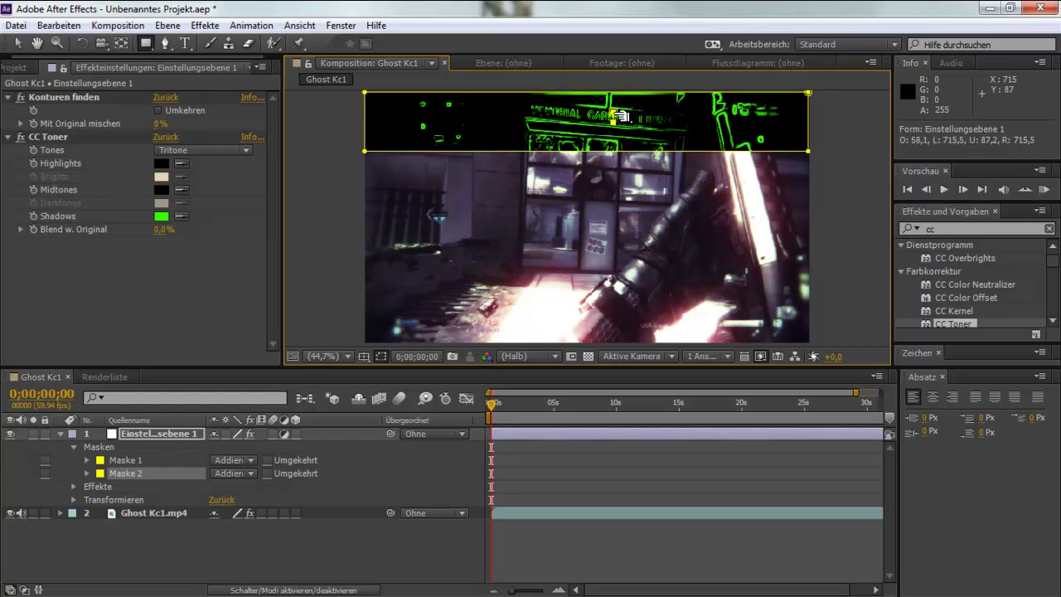
key(ctrl+z)
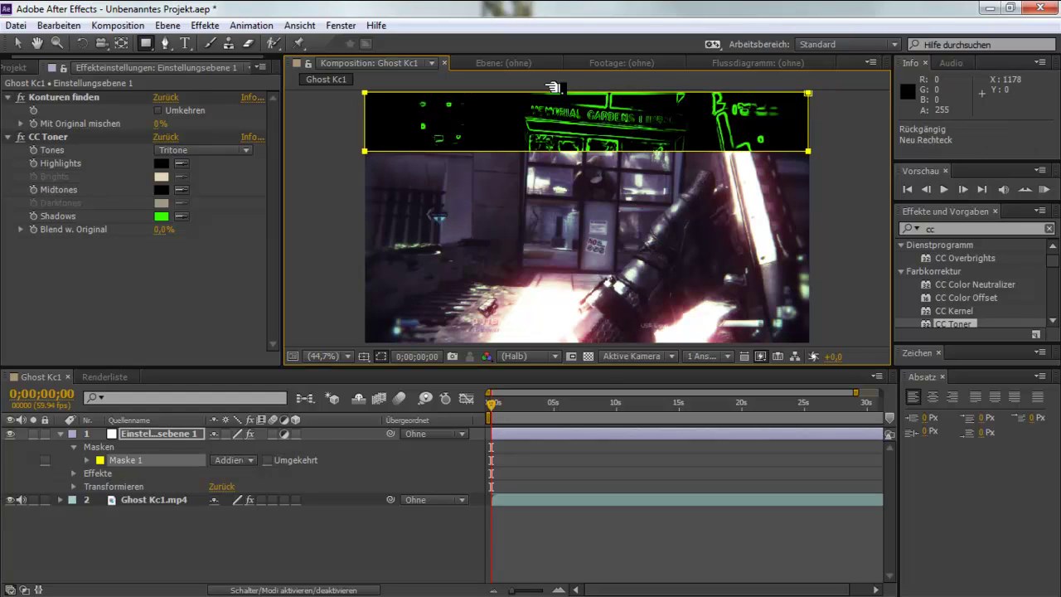
click(18, 43)
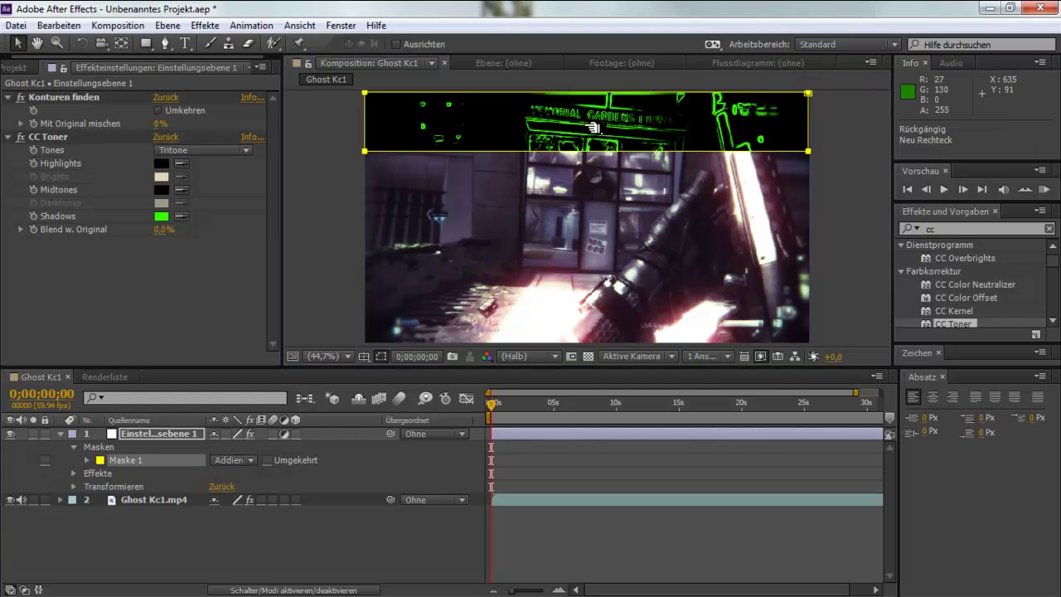
click(366, 122)
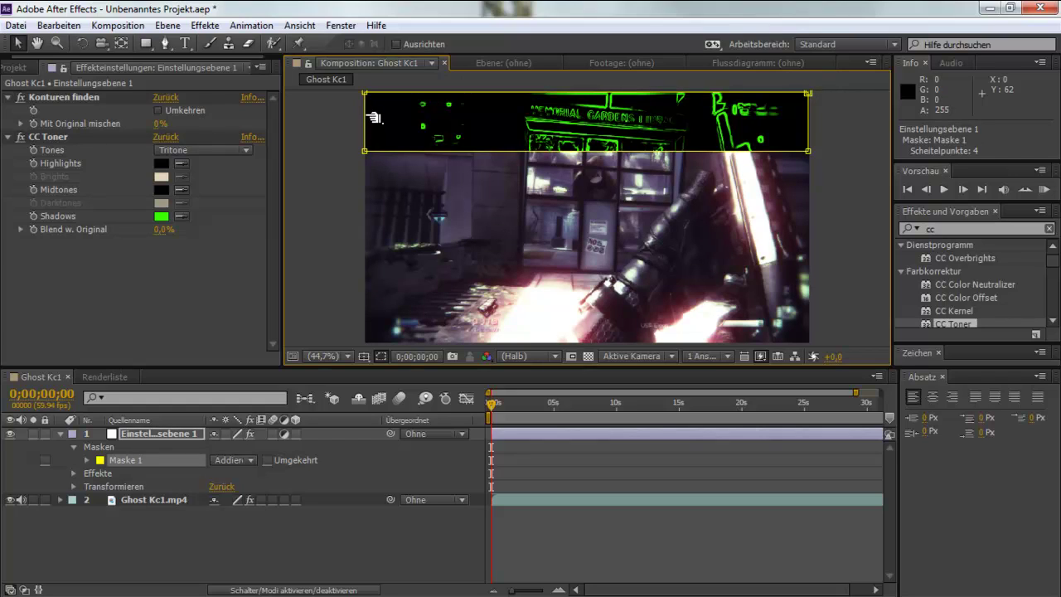
click(374, 122)
click(373, 122)
click(78, 447)
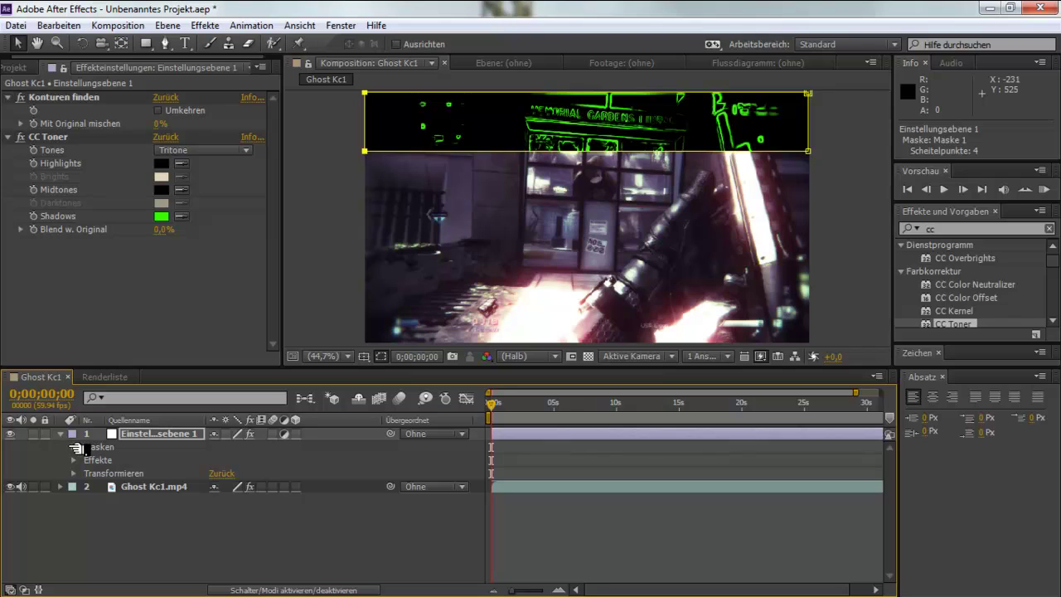
- Set a Position keyframe on Einstellungsebene 1, then scrub to about three seconds
click(60, 433)
click(136, 433)
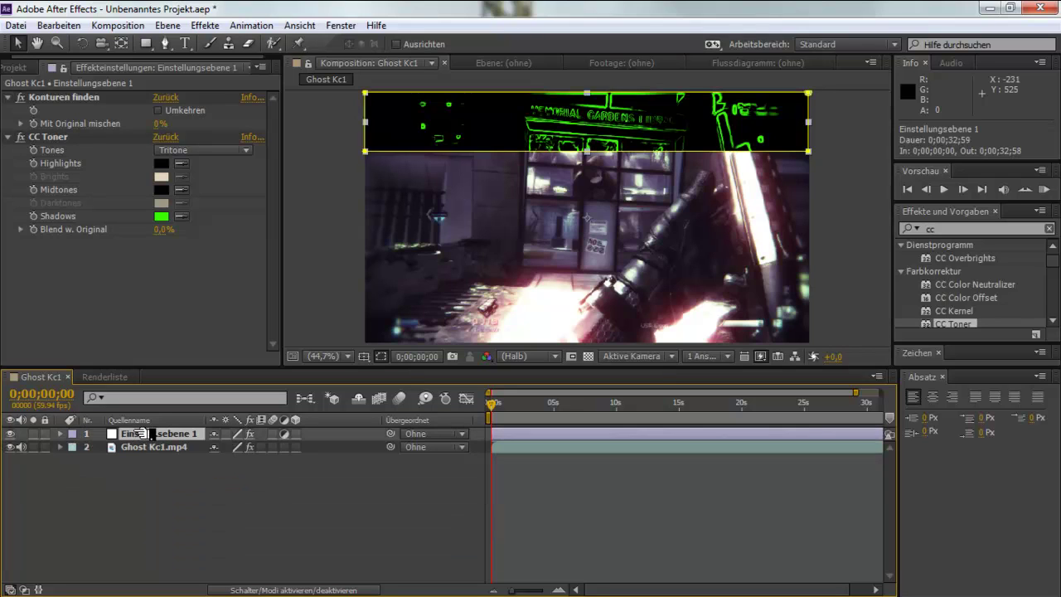
click(61, 433)
click(75, 473)
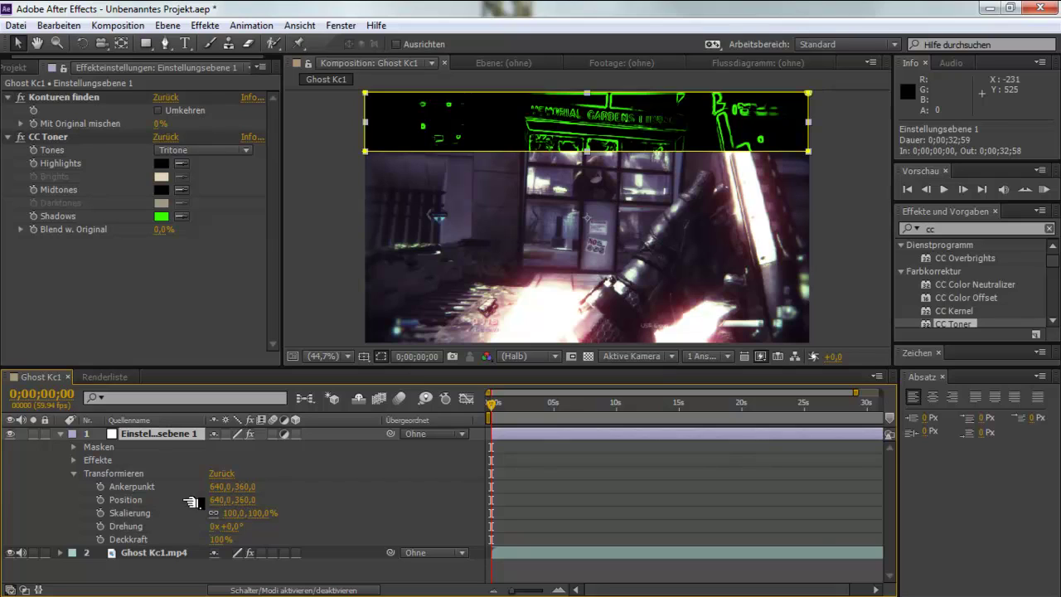
click(101, 500)
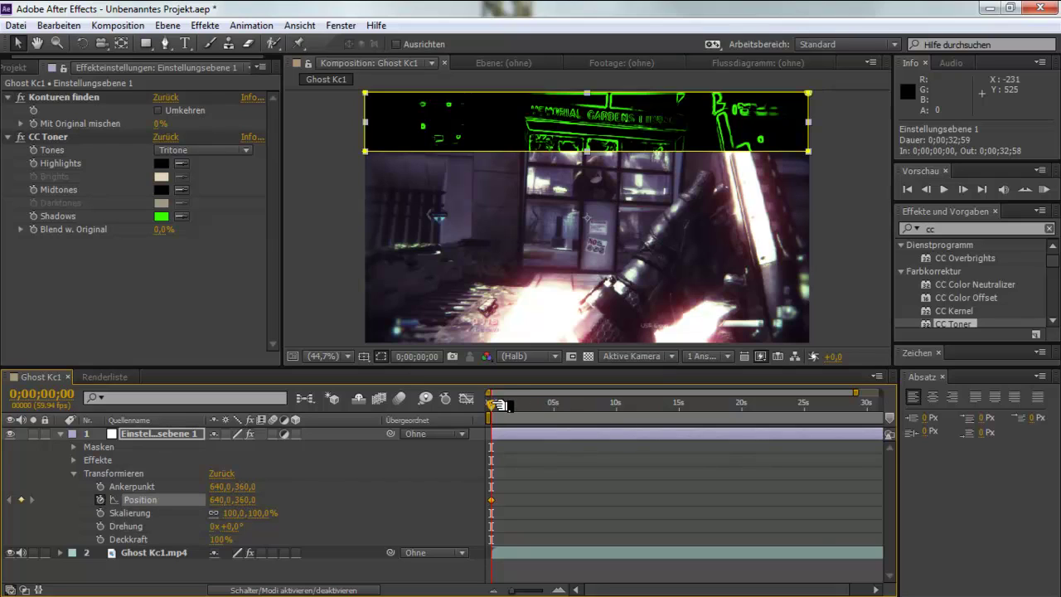
drag(495, 406, 563, 401)
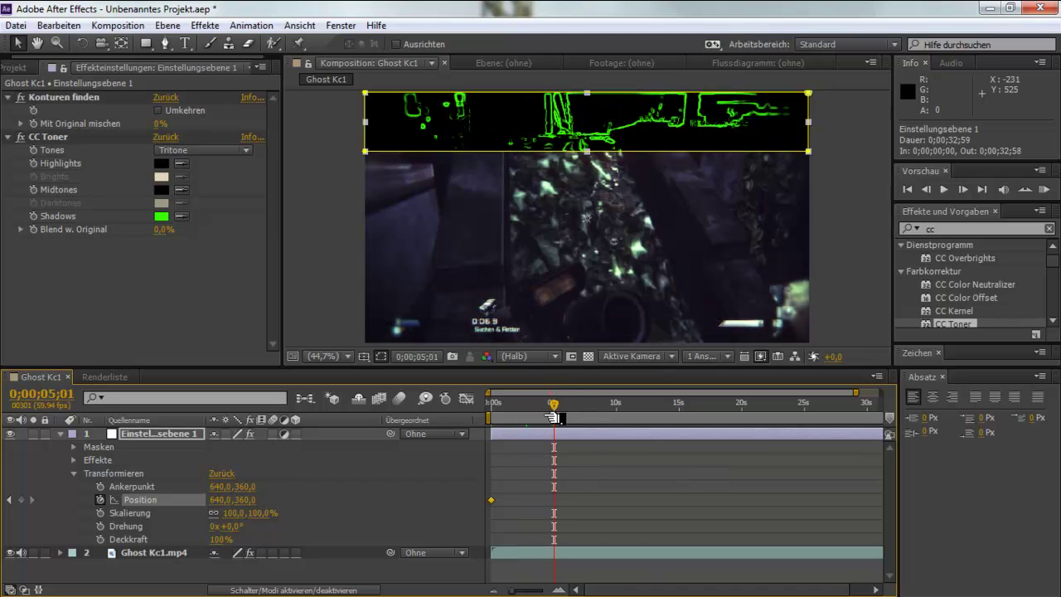
drag(554, 404, 528, 409)
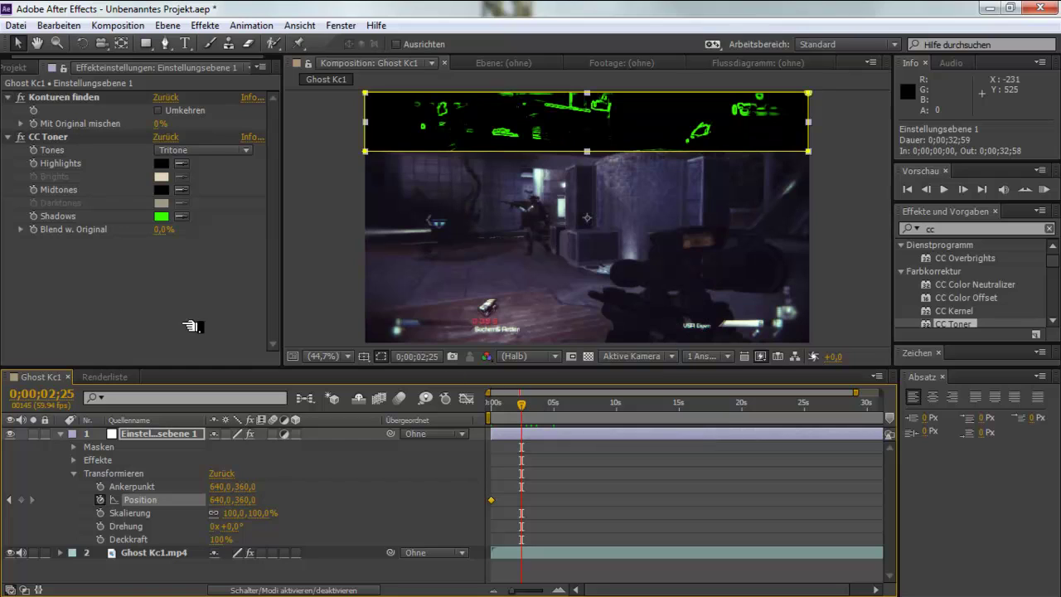
- Select the mask edges and the adjustment layer in the Composition viewer
click(366, 151)
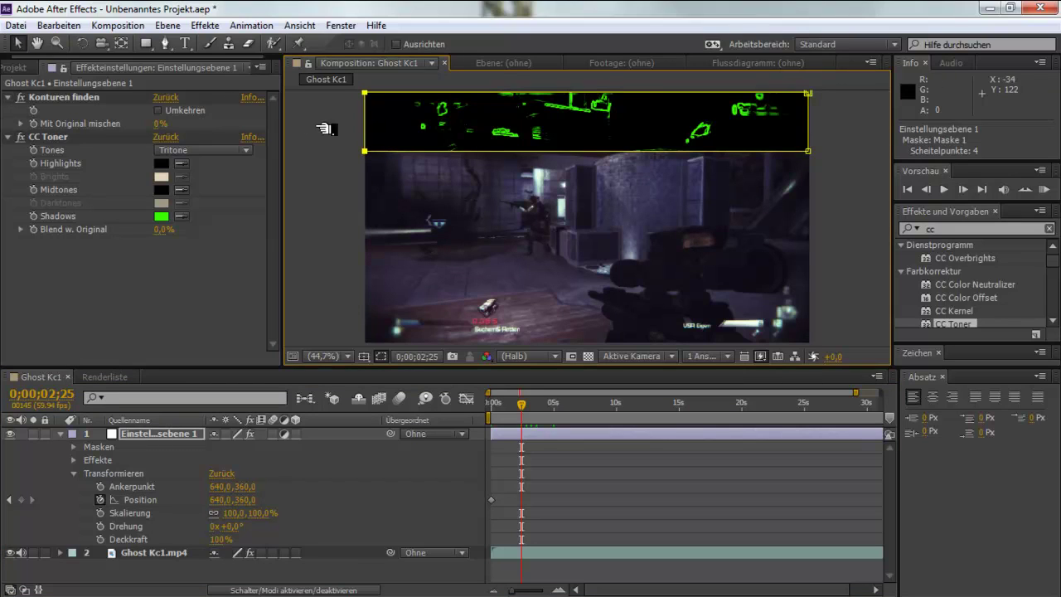
click(37, 43)
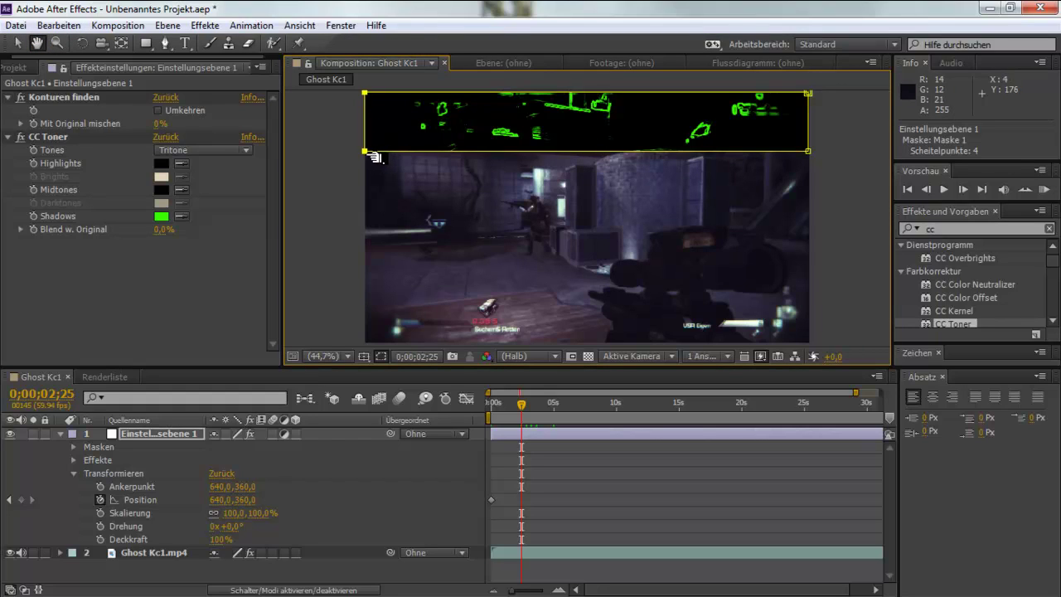
click(17, 43)
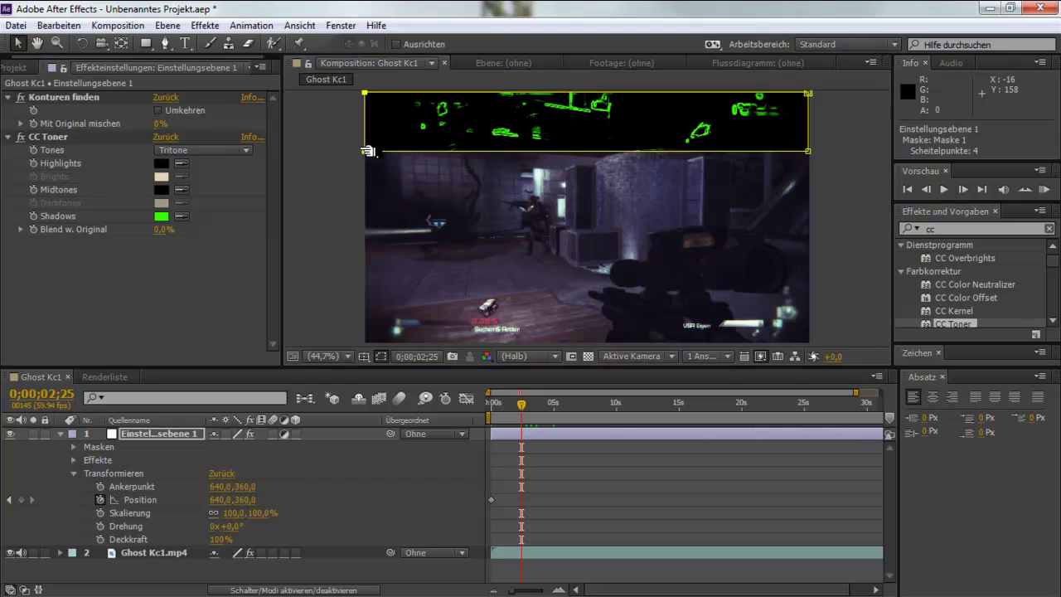
click(371, 157)
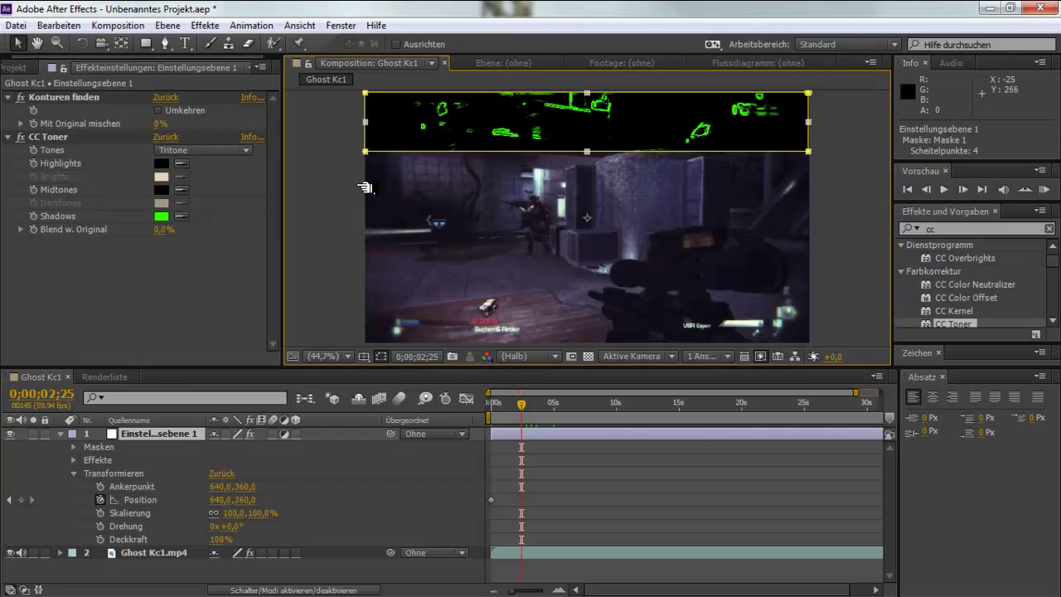
click(373, 124)
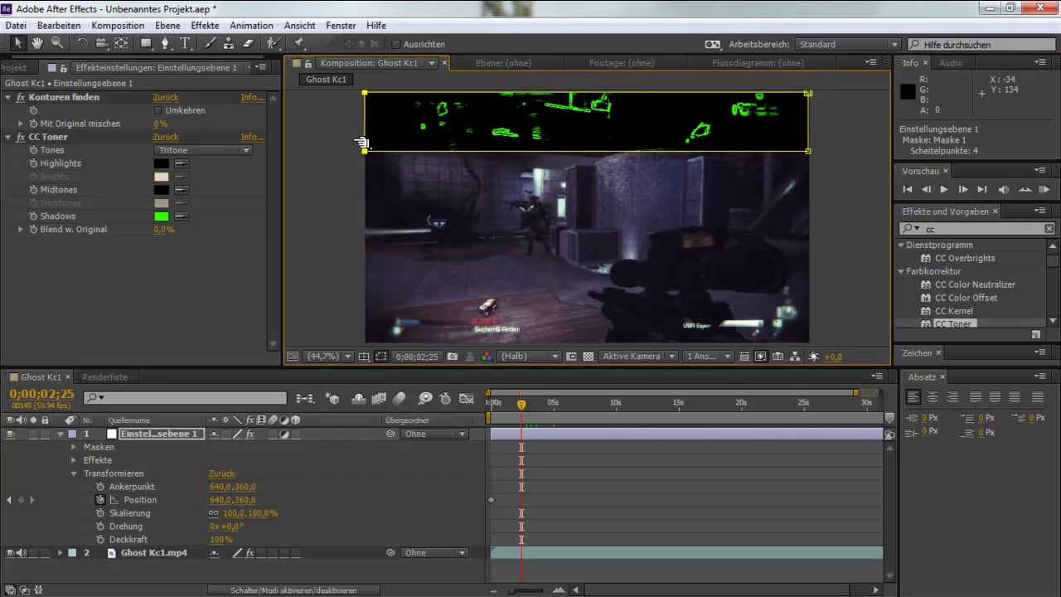
click(373, 128)
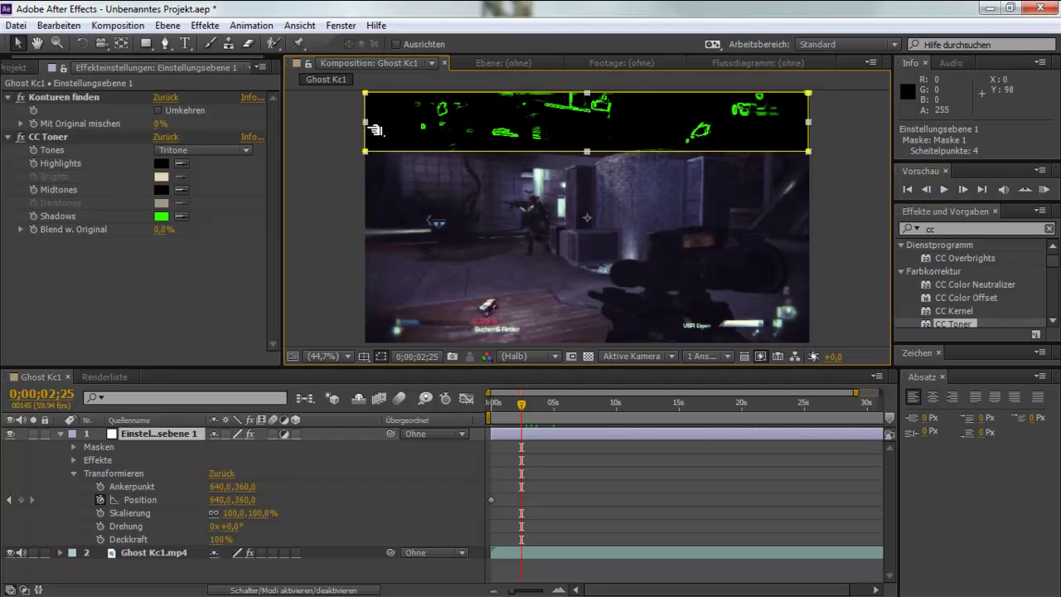
click(593, 152)
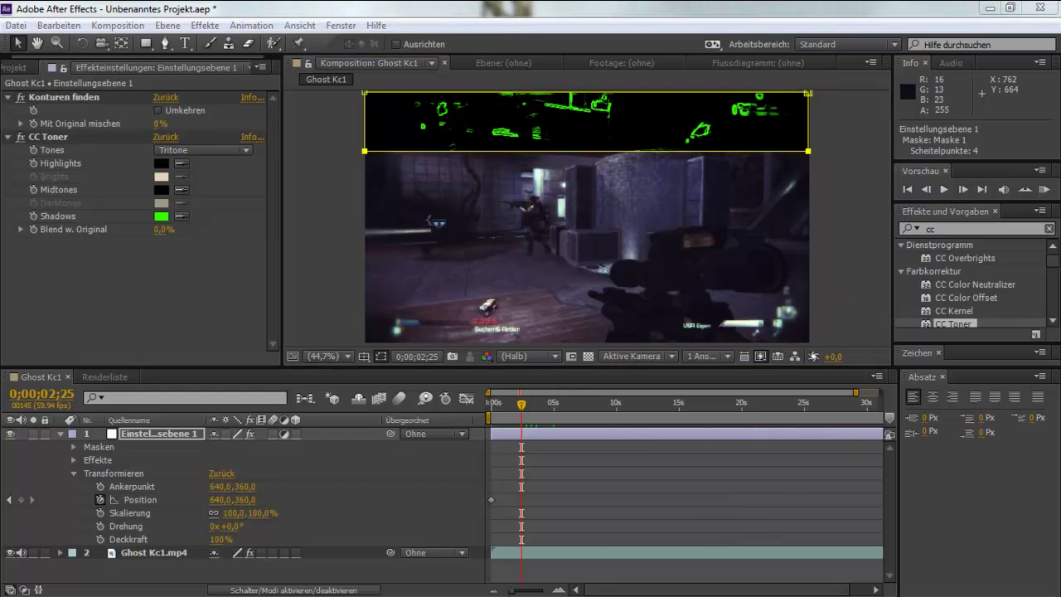
key(F10)
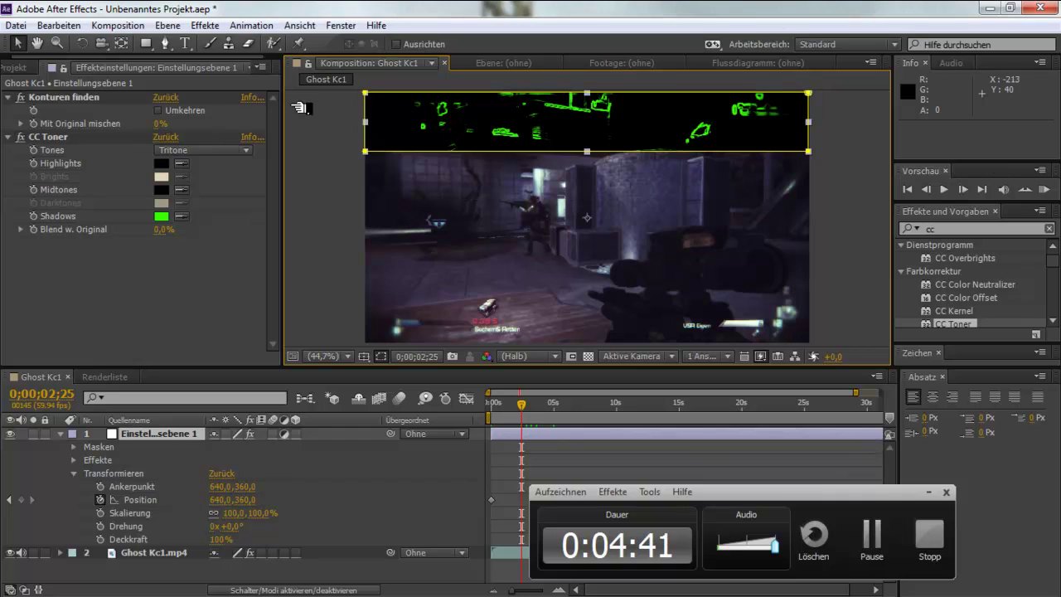
- Switch the recorder to Cursor ausblenden and close its control panel
click(370, 137)
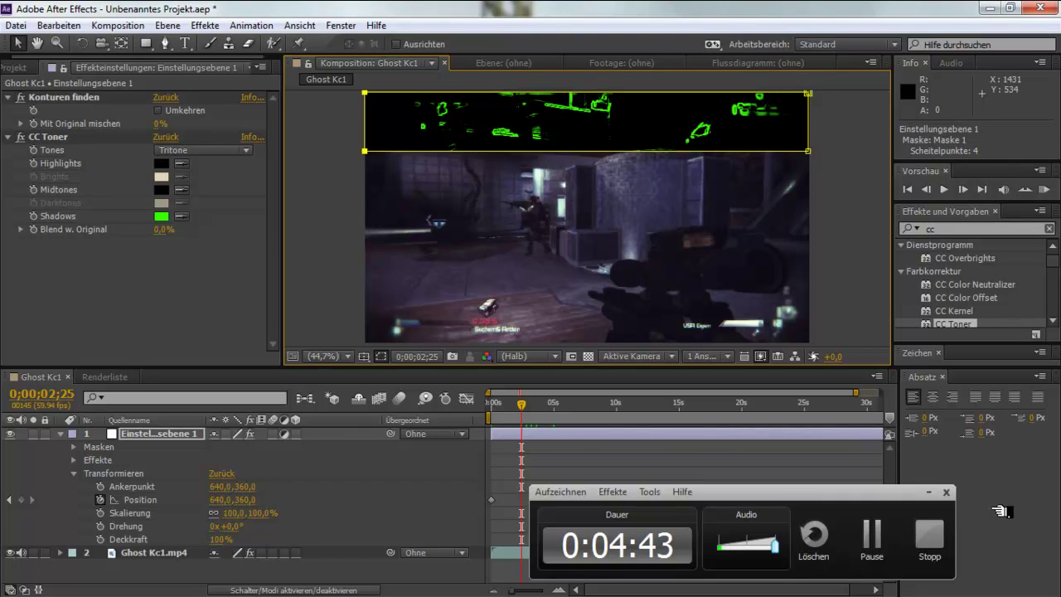
click(613, 491)
mouse_move(649, 491)
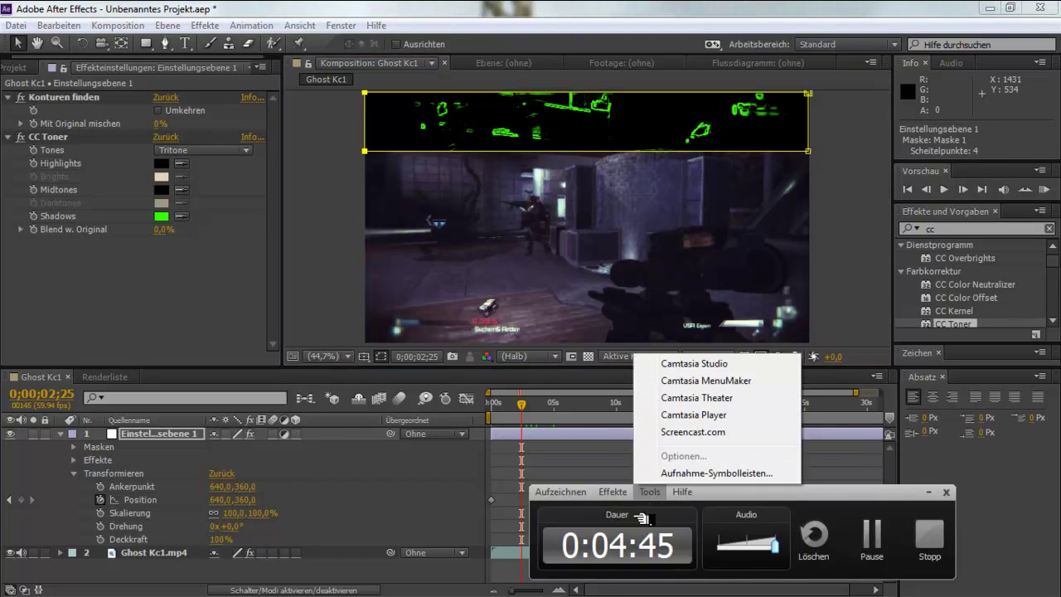
mouse_move(614, 491)
mouse_move(663, 530)
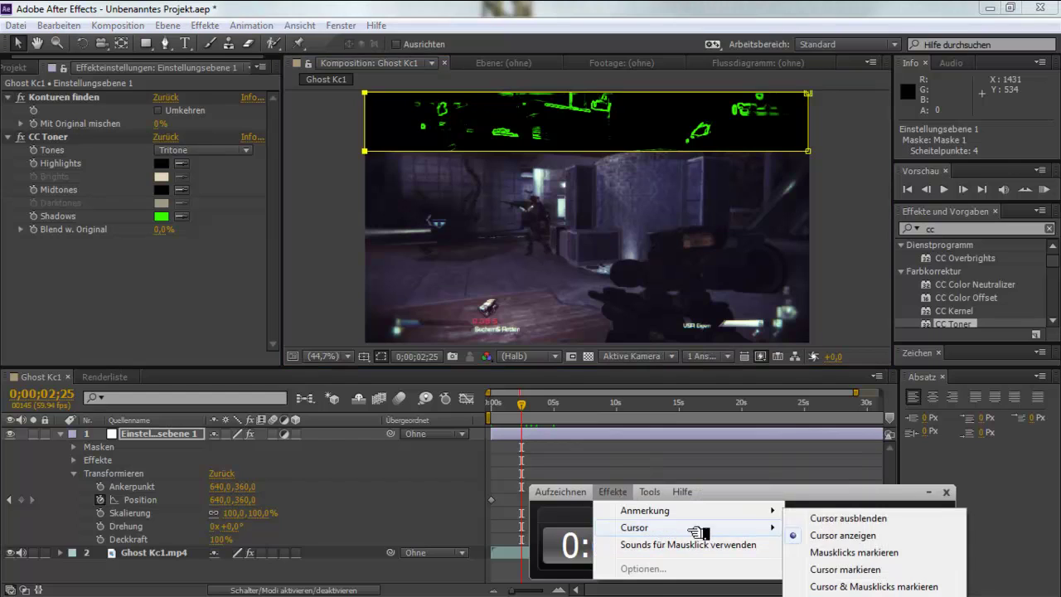
click(870, 520)
click(928, 492)
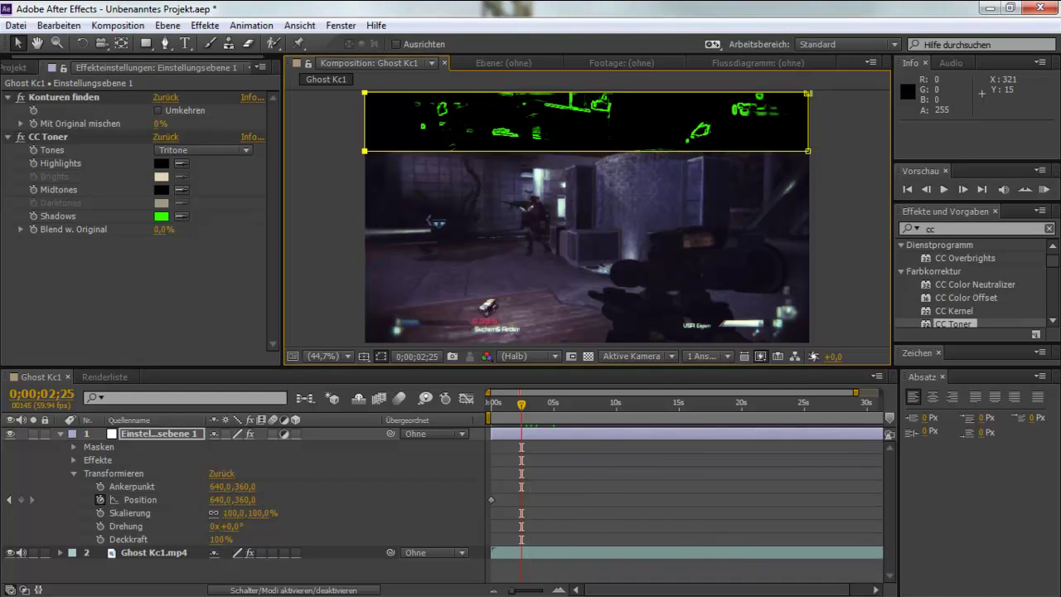
- Drag the adjustment layer down to Position 640,1080, adding the 0;00;02;25 keyframe
drag(365, 122, 368, 122)
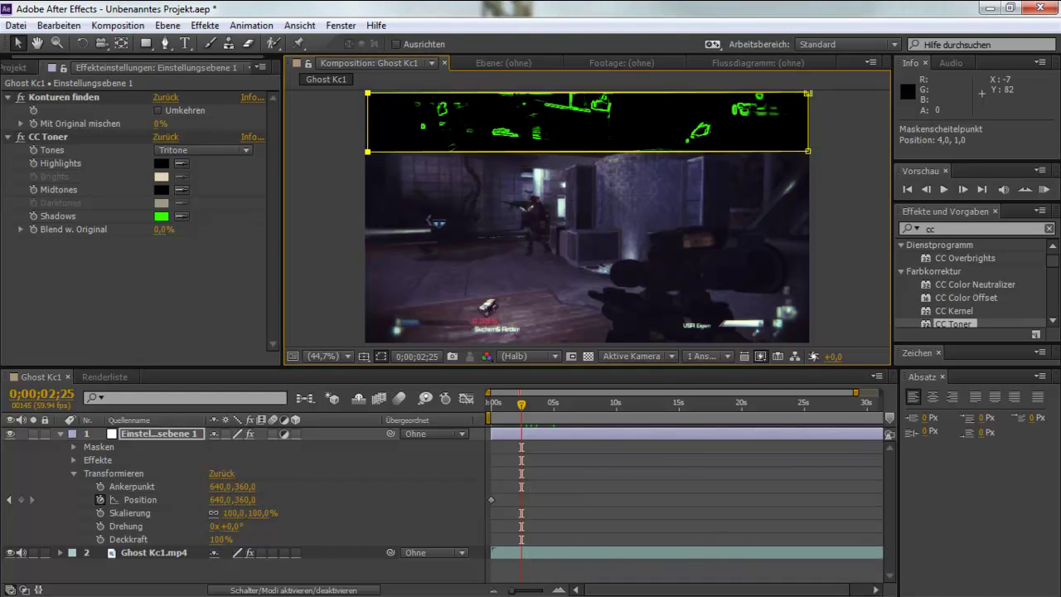
key(ctrl+z)
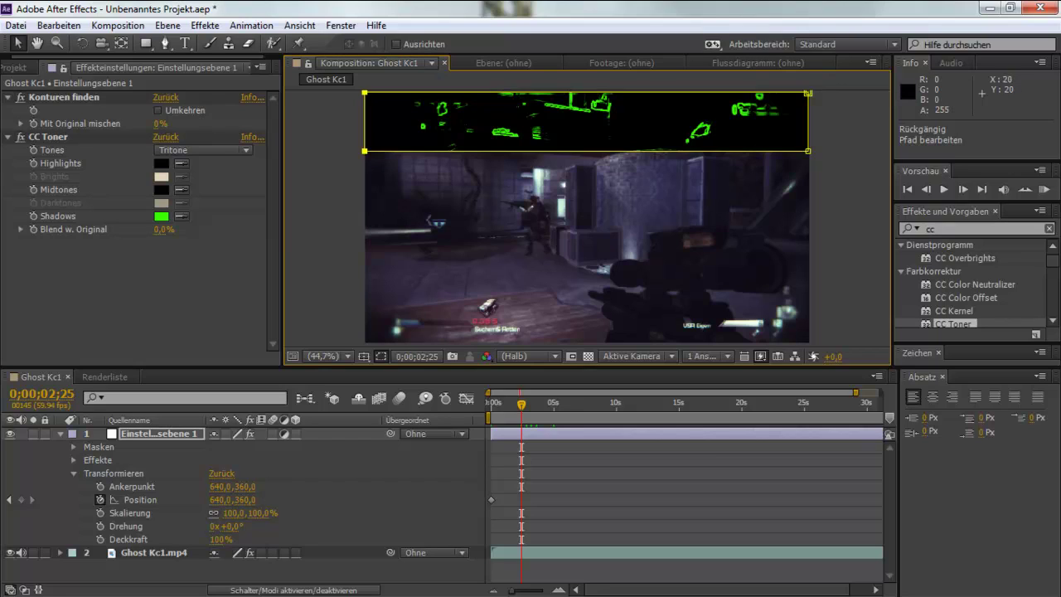
click(362, 127)
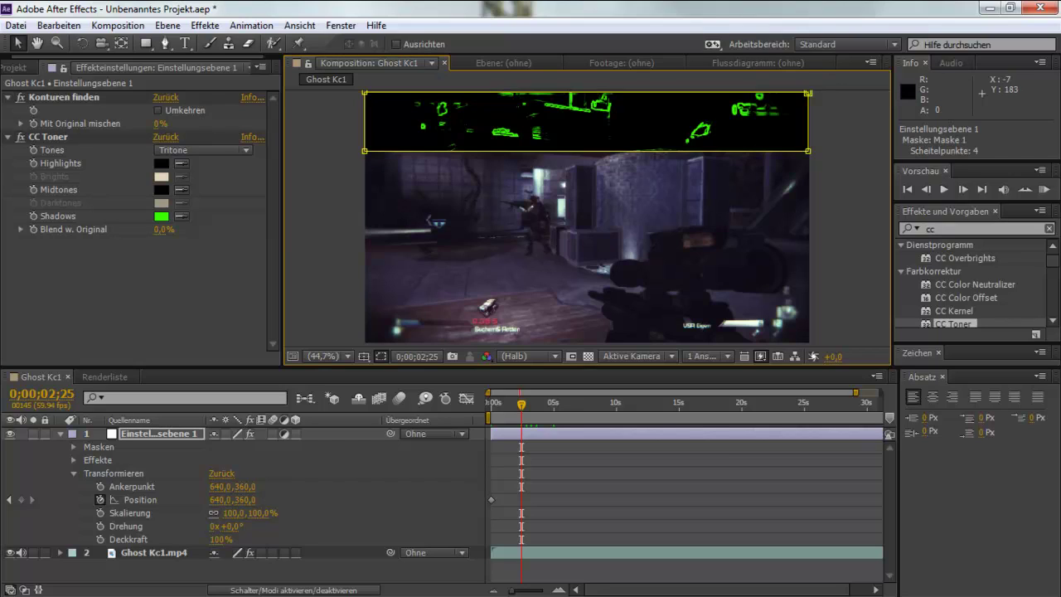
drag(366, 132, 368, 151)
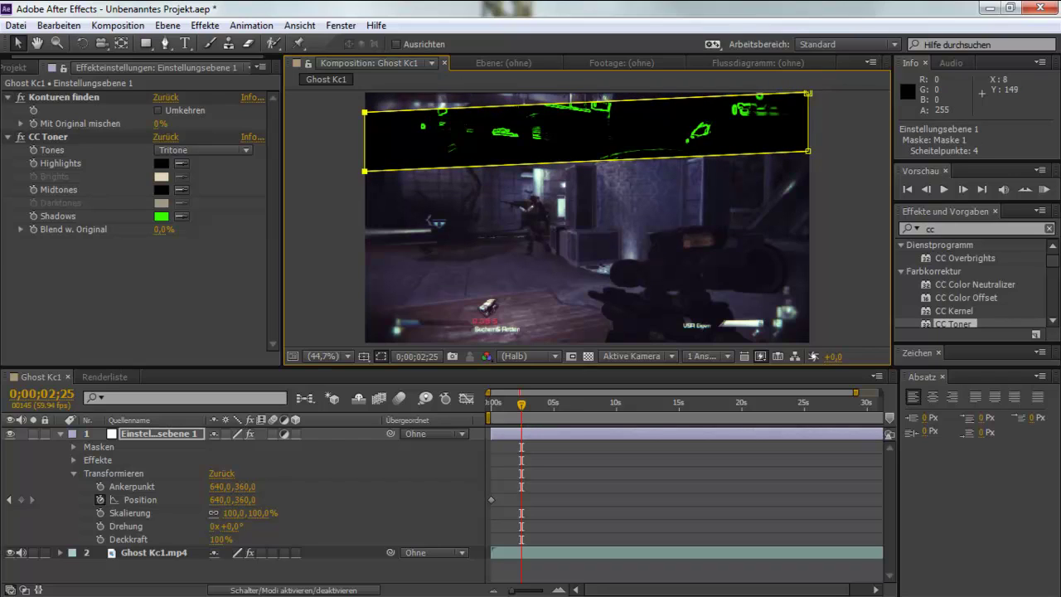
key(ctrl+z)
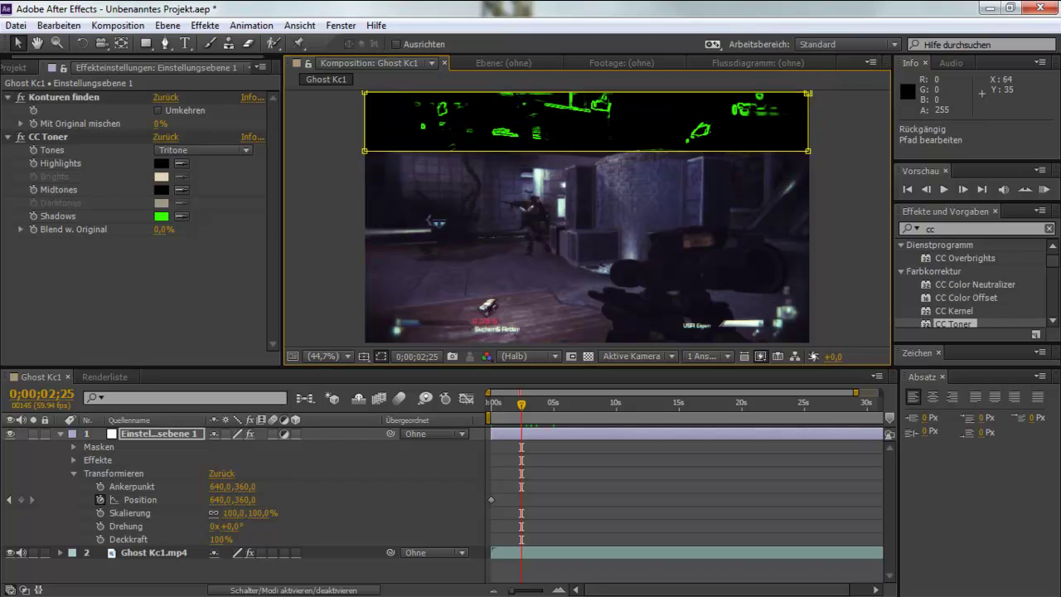
key(ctrl+t)
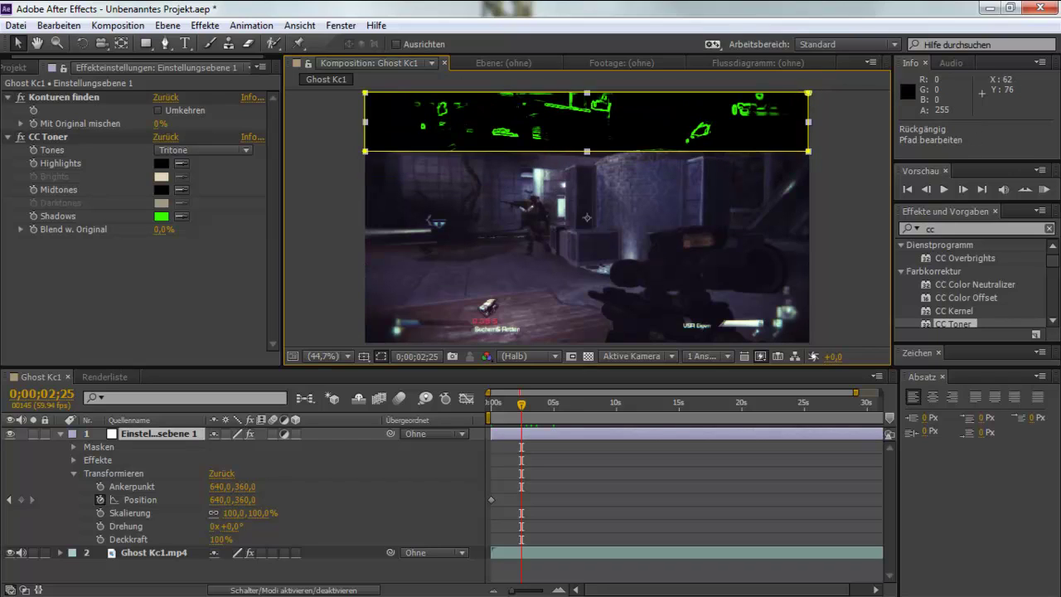
drag(448, 121, 450, 371)
- Correct the second Position keyframe to 640,0,1080,0 and scrub back to check the downward slide
key(Caps_Lock)
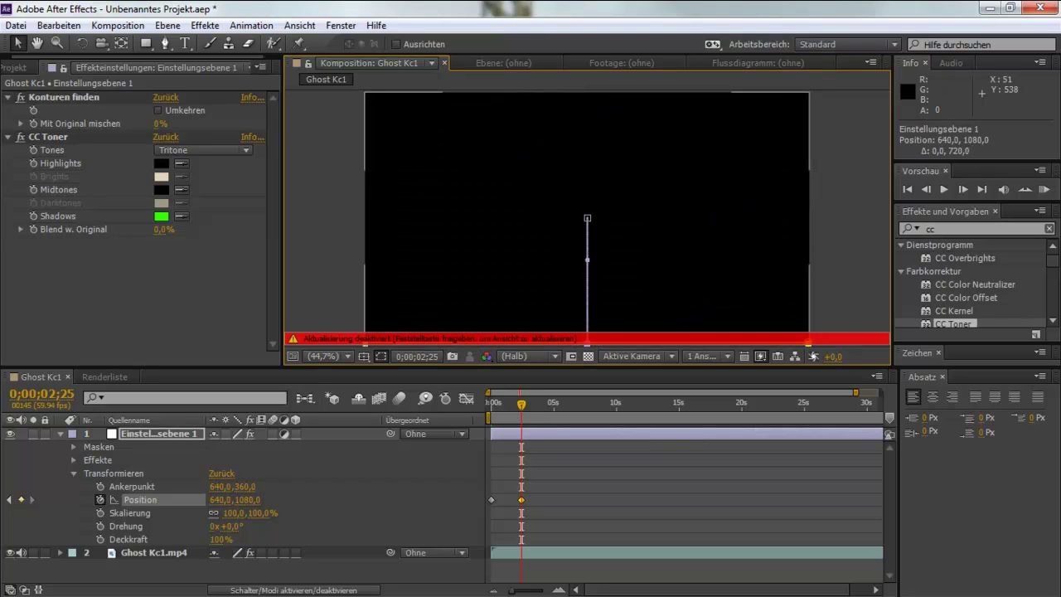
key(Caps_Lock)
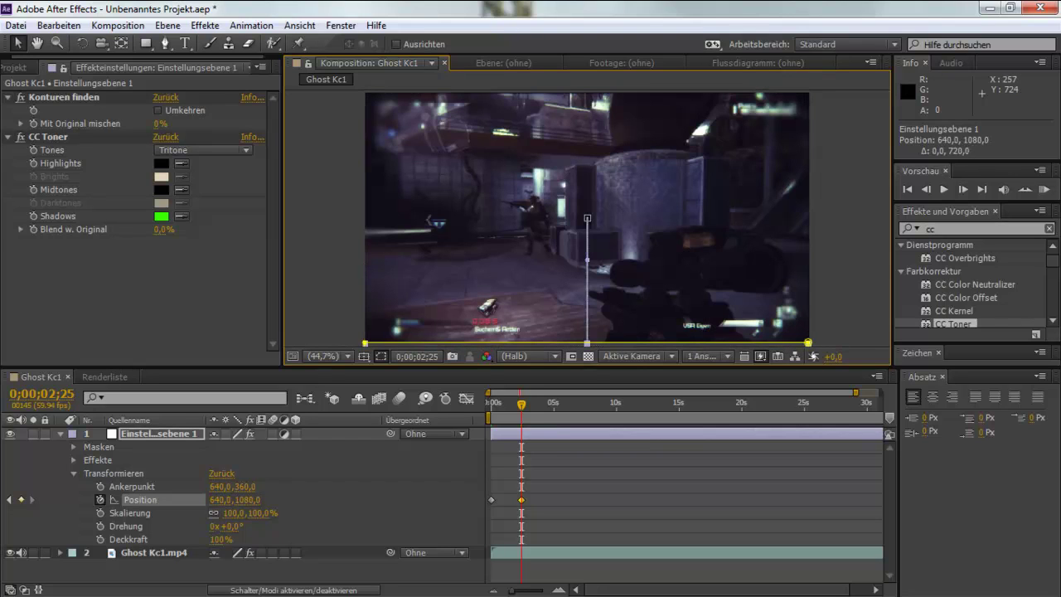
drag(520, 404, 492, 405)
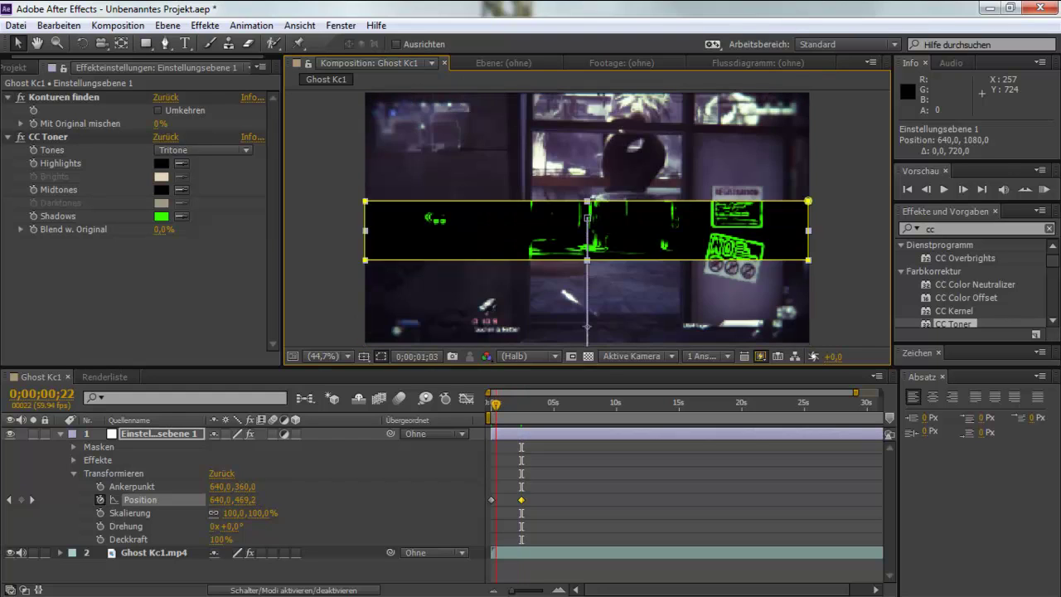
click(866, 185)
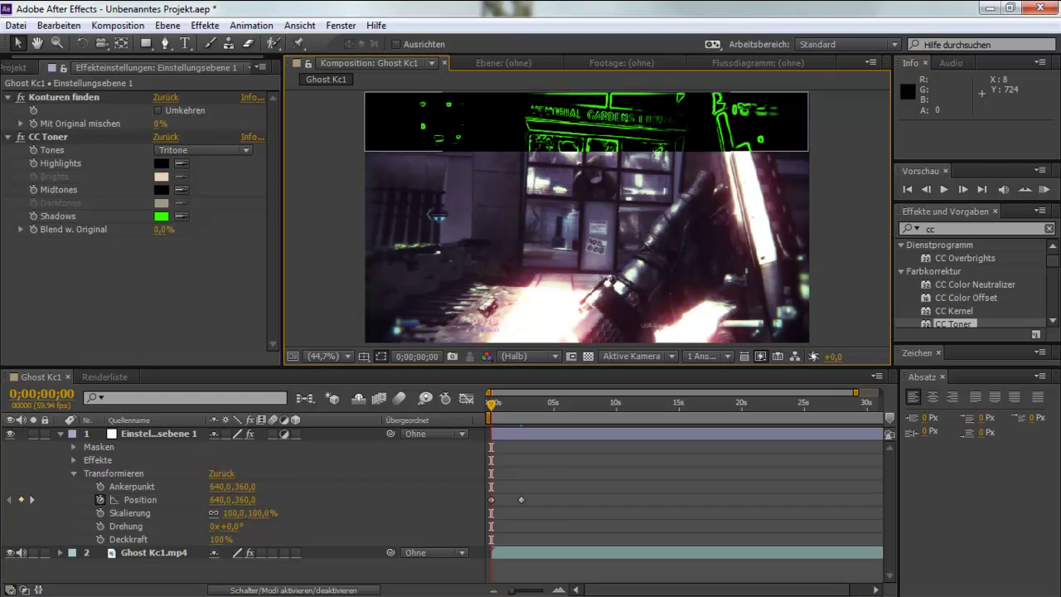
- Test the adjustment layer below Ghost Kc1.mp4 in playback, then restore it above the clip and return to the start
drag(158, 434, 145, 568)
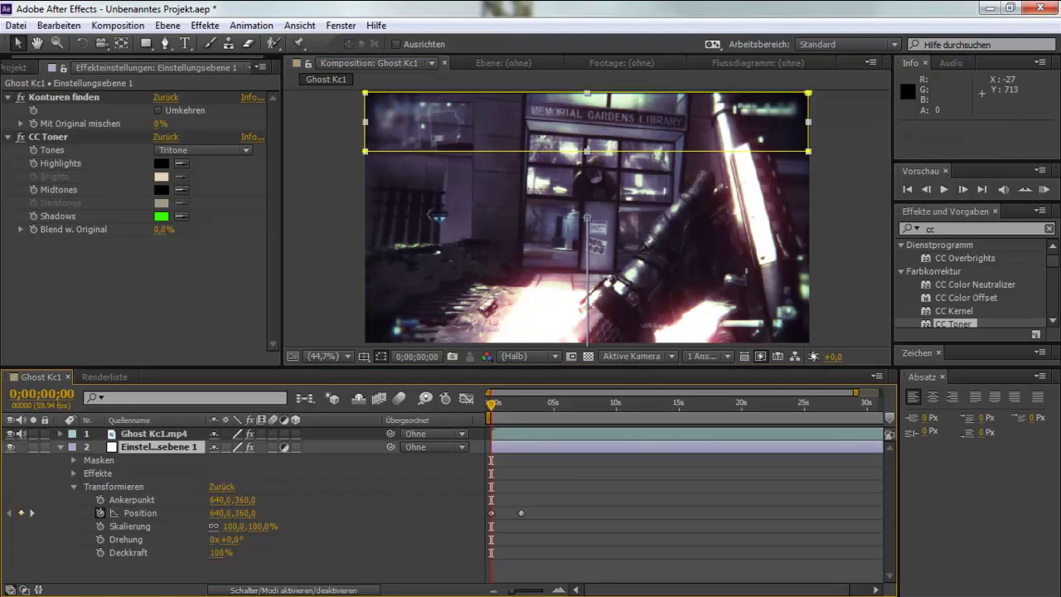
key(space)
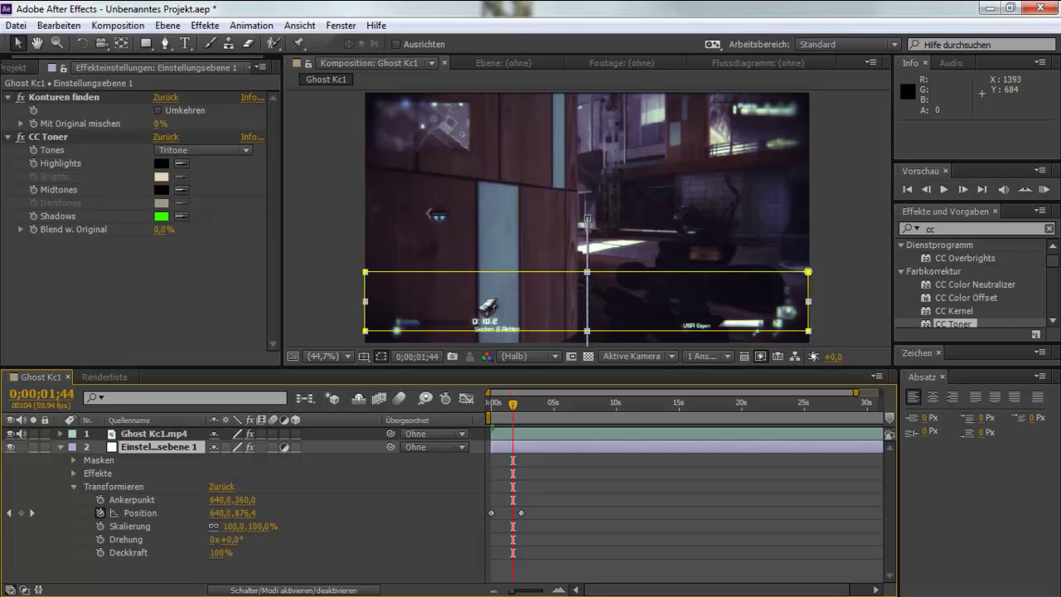
key(ctrl+bracketright)
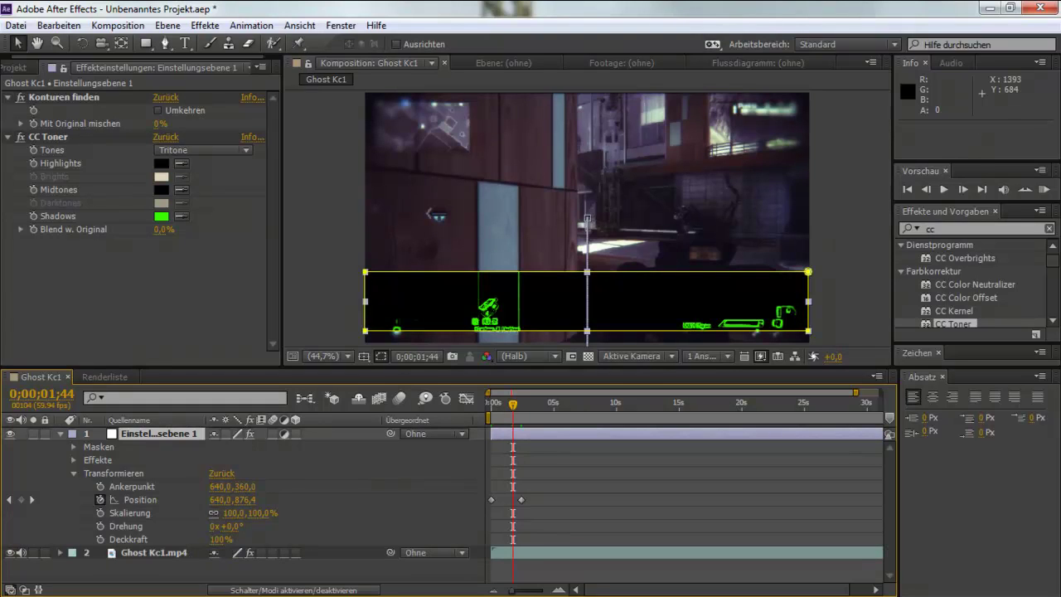
key(Home)
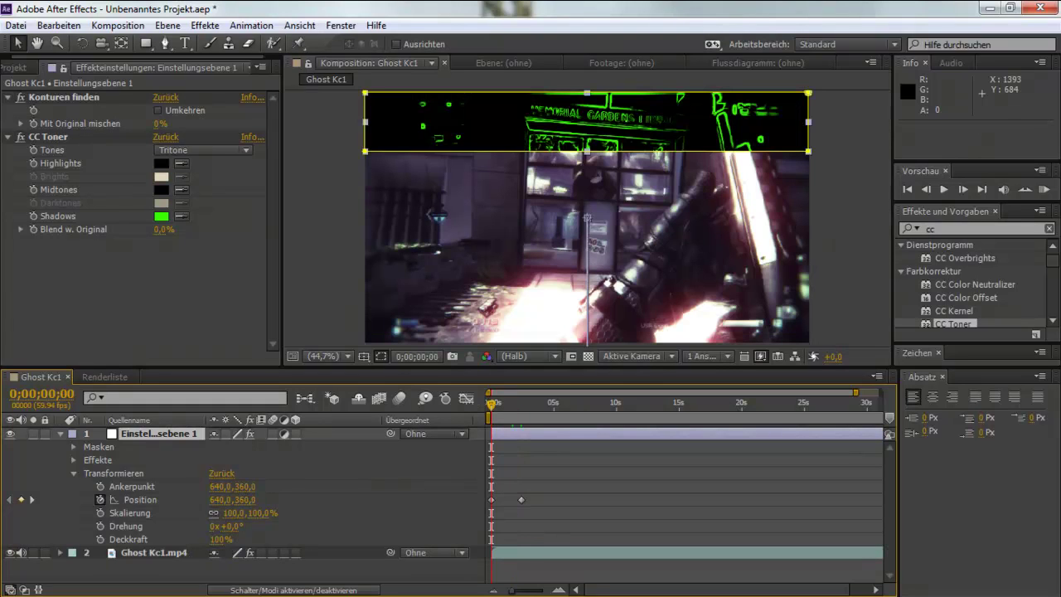
key(KP_0)
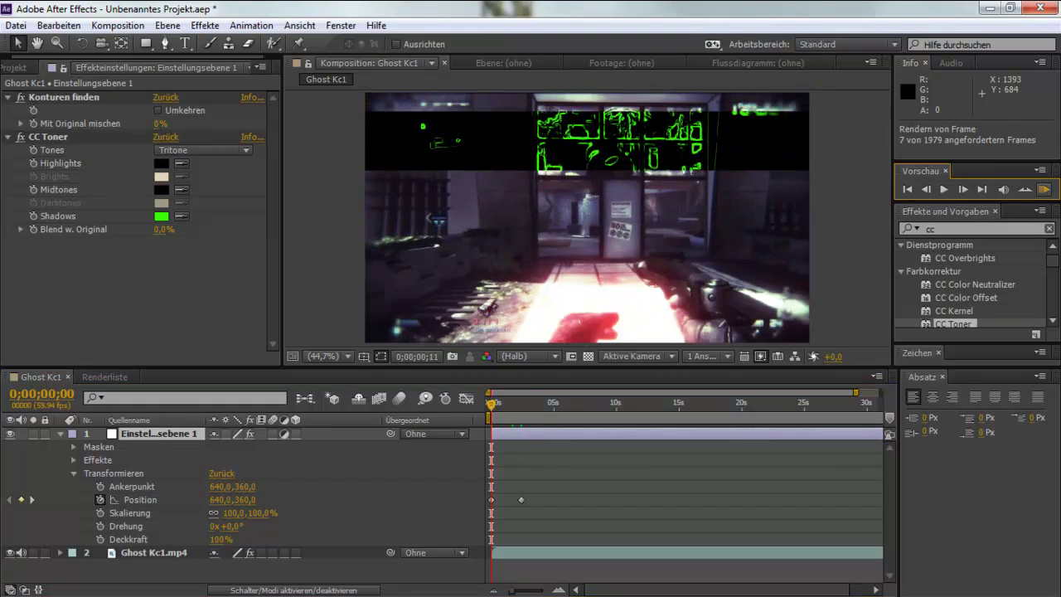